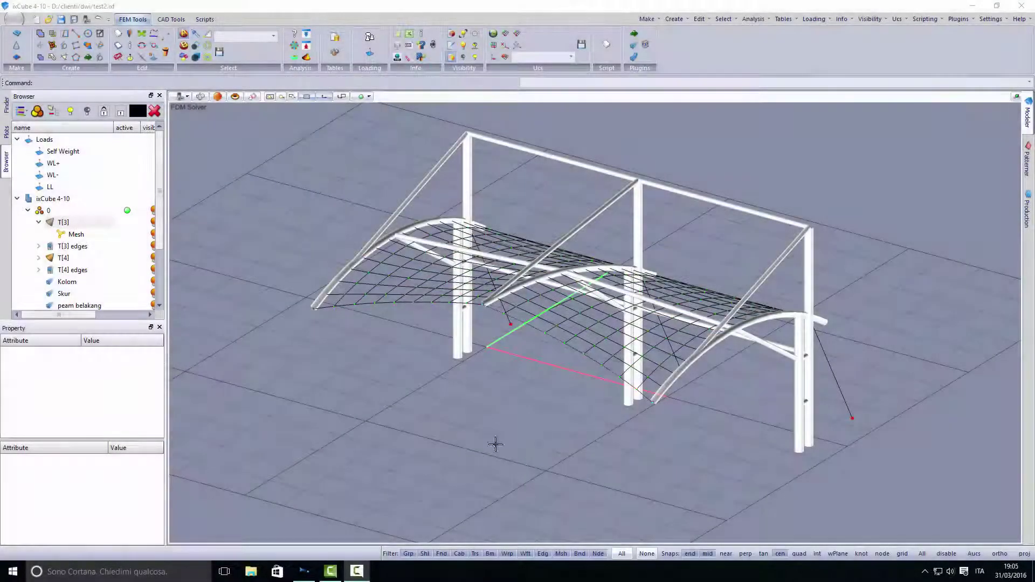
Show the membrane as a shaded triangulated surface and orbit to a low front view.
mouse_move(494, 444)
middle_mouse_down()
mouse_move(566, 384)
mouse_move(584, 422)
mouse_move(480, 437)
middle_mouse_up()
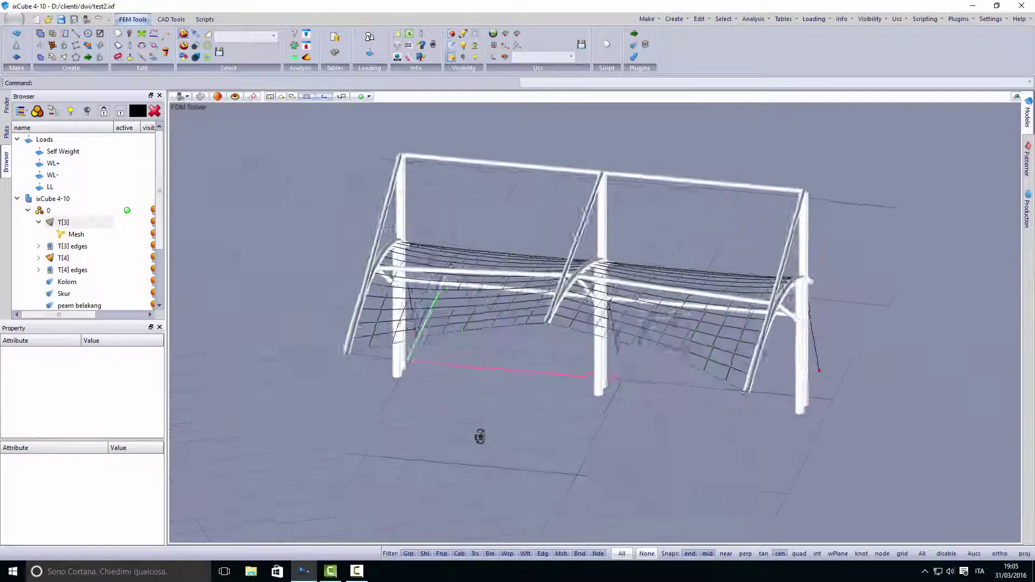
left_click(452, 57)
middle_click_drag(423, 353, 410, 390)
mouse_move(513, 397)
middle_mouse_down()
mouse_move(474, 411)
mouse_move(455, 397)
mouse_move(590, 391)
mouse_move(714, 407)
mouse_move(782, 385)
mouse_move(587, 419)
mouse_move(538, 400)
mouse_move(531, 418)
mouse_move(517, 399)
middle_mouse_up()
scroll(431, 355, "up", 2)
middle_click_drag(435, 374, 585, 376)
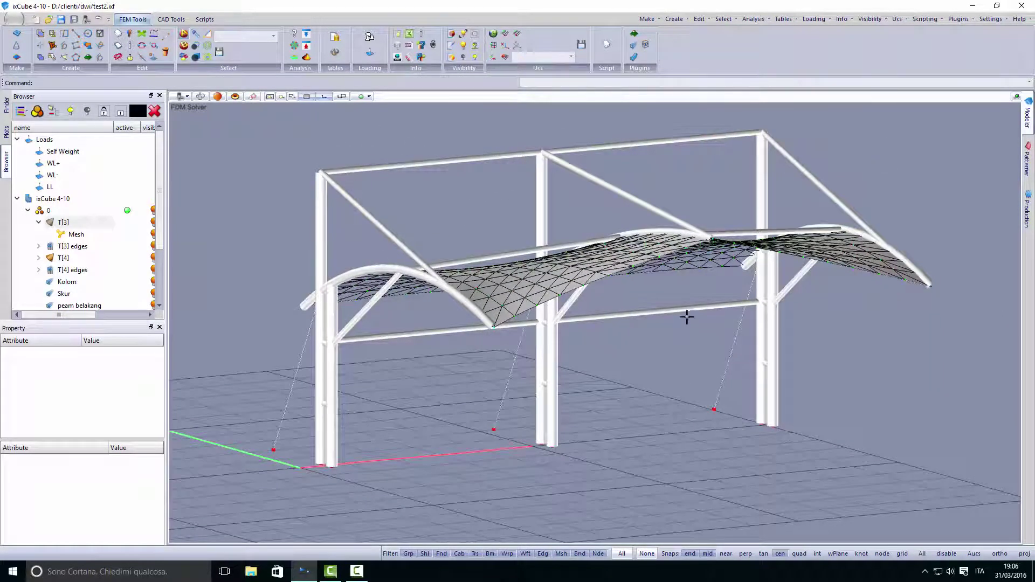
middle_click_drag(691, 326, 549, 361)
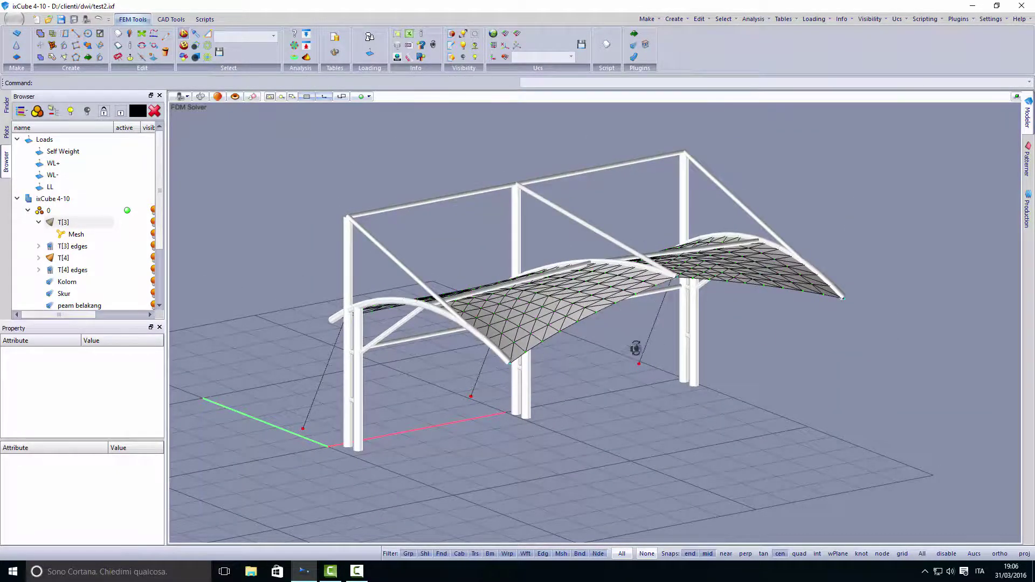
mouse_move(607, 348)
middle_mouse_down()
mouse_move(479, 331)
mouse_move(451, 351)
mouse_move(533, 337)
mouse_move(619, 349)
middle_mouse_up()
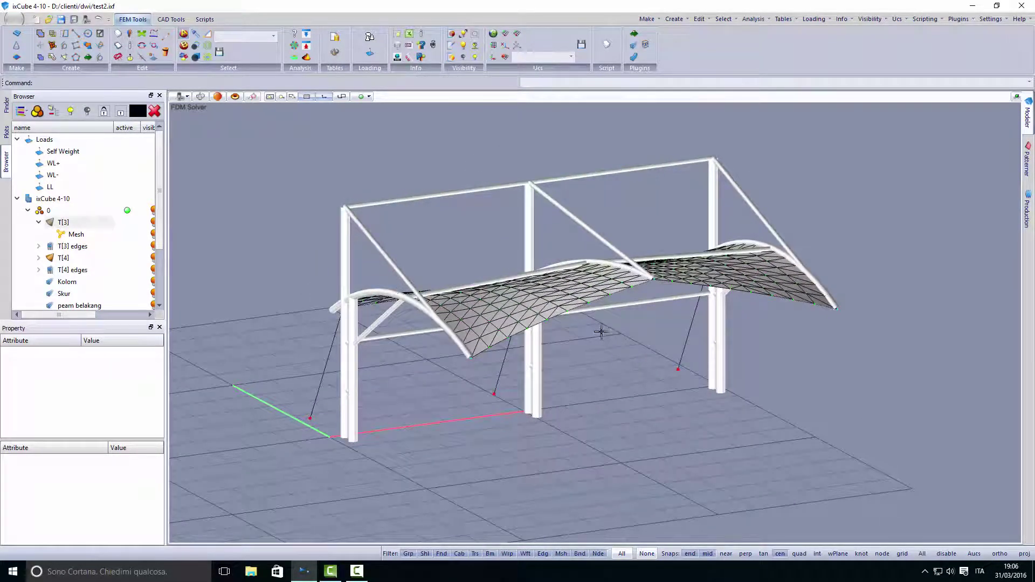
Review the WL+, WL- and LL load entries in the Browser tree, then clear the selection.
left_click(53, 163)
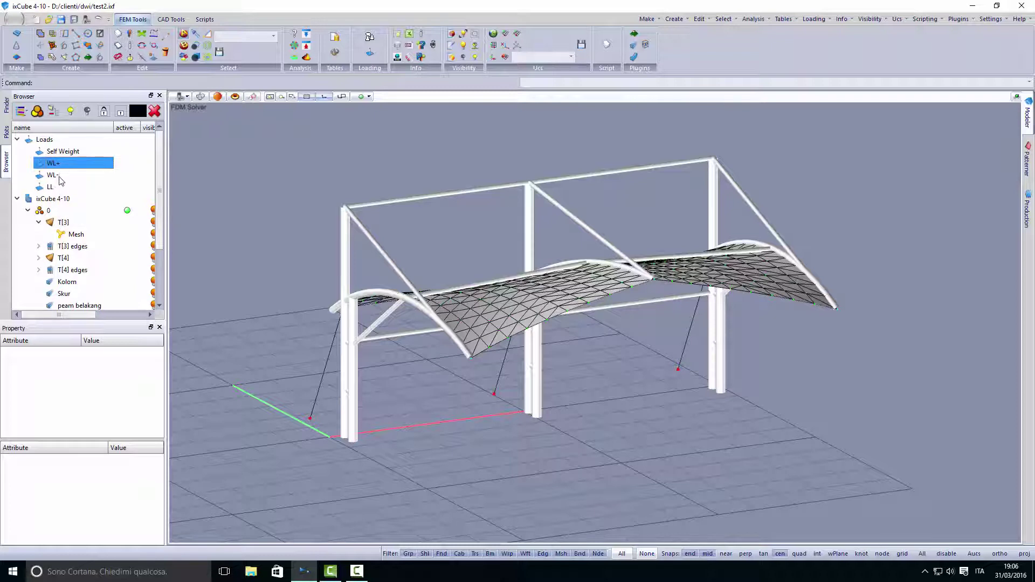
left_click(61, 187)
left_click(59, 166)
left_click(60, 176)
left_click(56, 189)
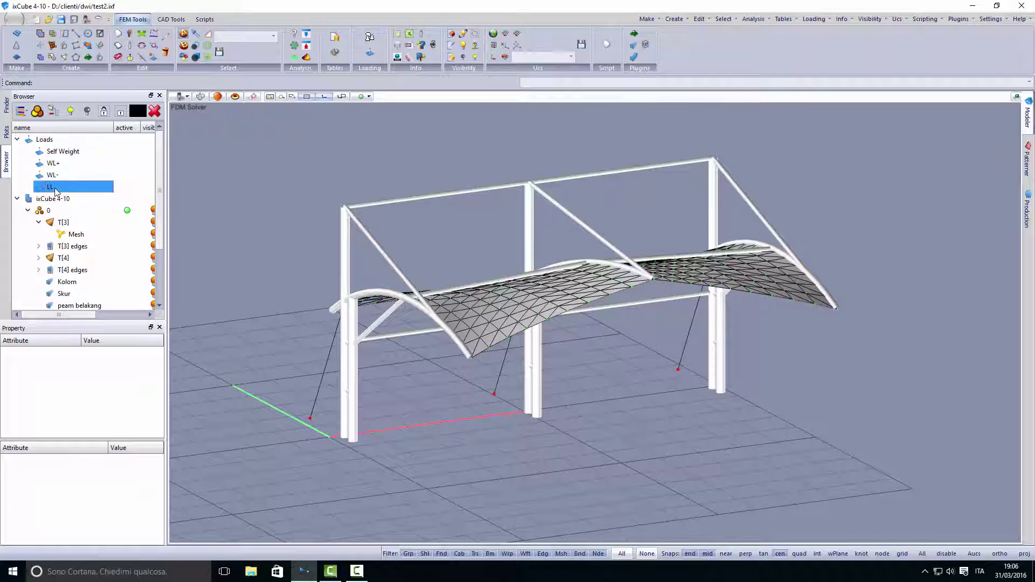
left_click(571, 389)
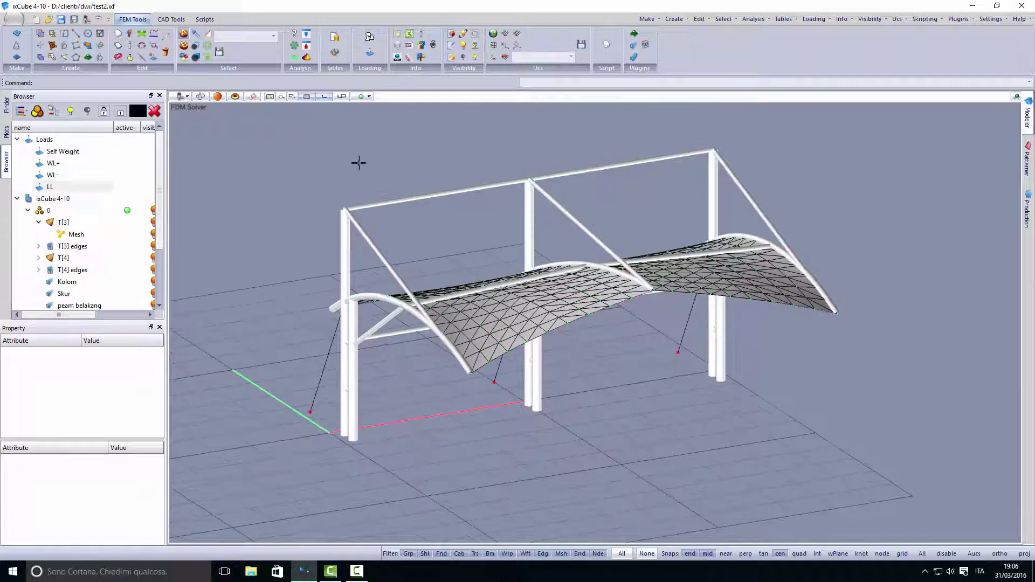
In the Load cases table, give Self Weight a factor of 1.35 for LC1, LC2 and LC3.
left_click(307, 59)
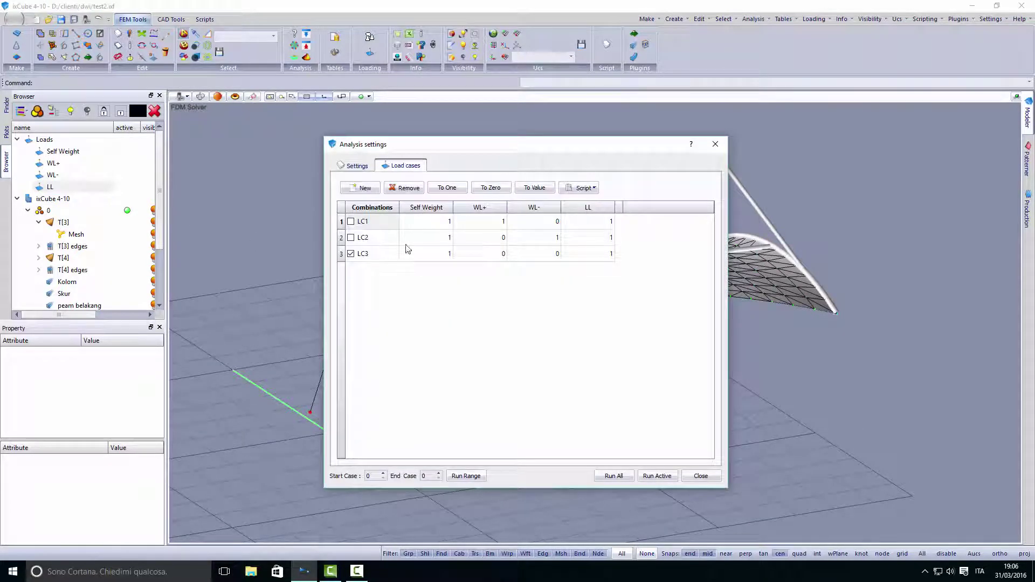
left_click_drag(431, 227, 584, 255)
left_click(424, 226)
left_click_drag(423, 225, 588, 224)
left_click(445, 237)
type("1")
key("Up")
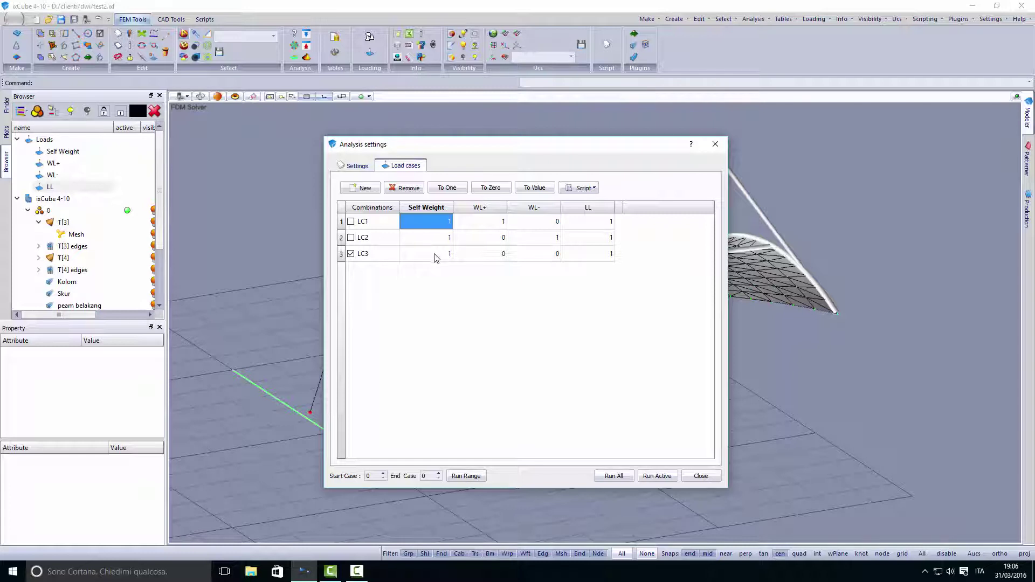
type("1.")
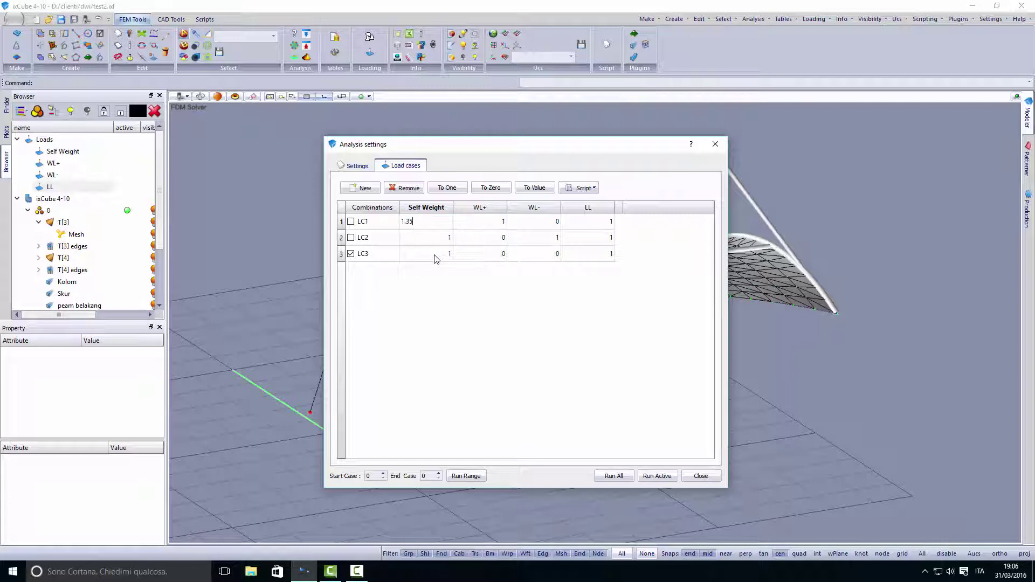
type("35")
double_click(443, 238)
left_click(443, 254)
left_click(443, 254)
Factor WL+ in LC1, WL- in LC2 and LL in LC3 at 1.5.
double_click(501, 222)
type("1.5")
double_click(550, 238)
left_click(604, 253)
left_click(604, 254)
type("1.5")
key("Up")
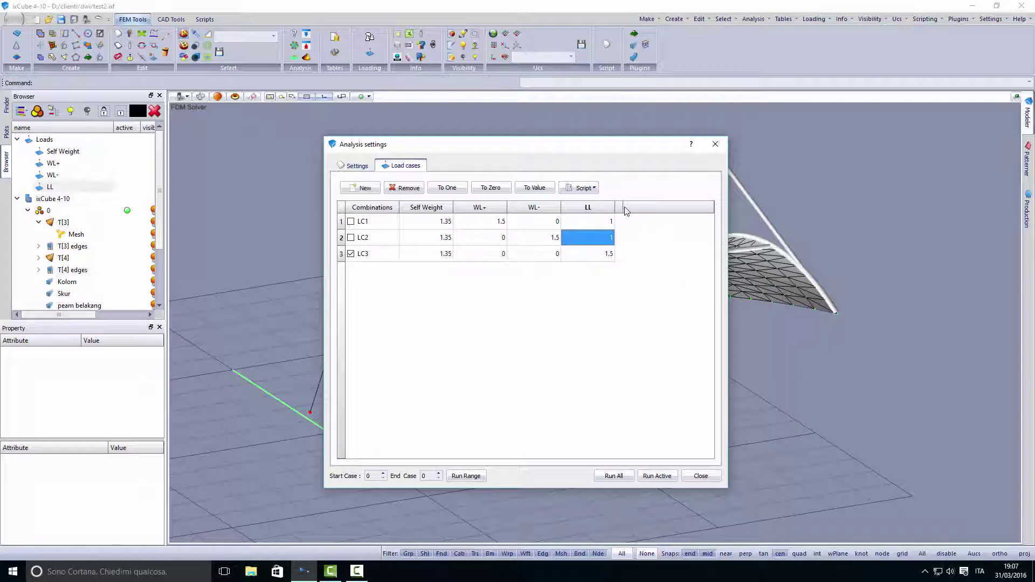
left_click(358, 166)
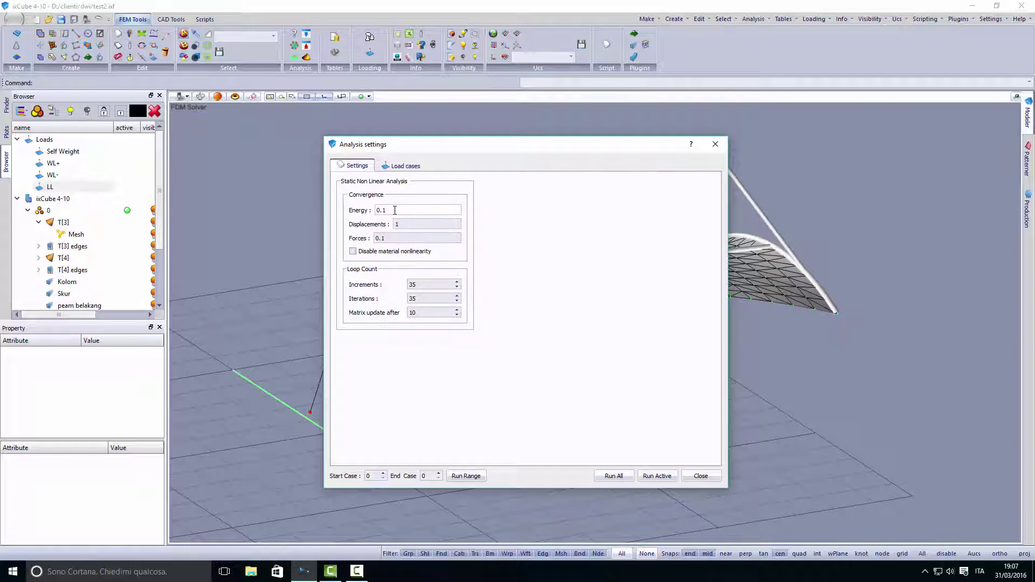
left_click_drag(399, 211, 371, 238)
key("Tab")
key("Tab")
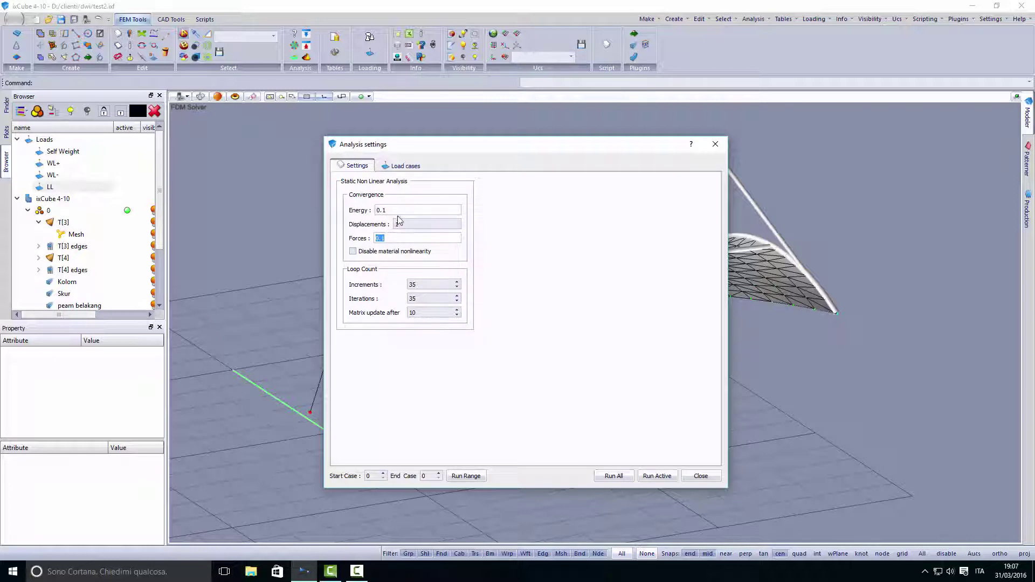
key("shift+Tab")
key("shift+Tab")
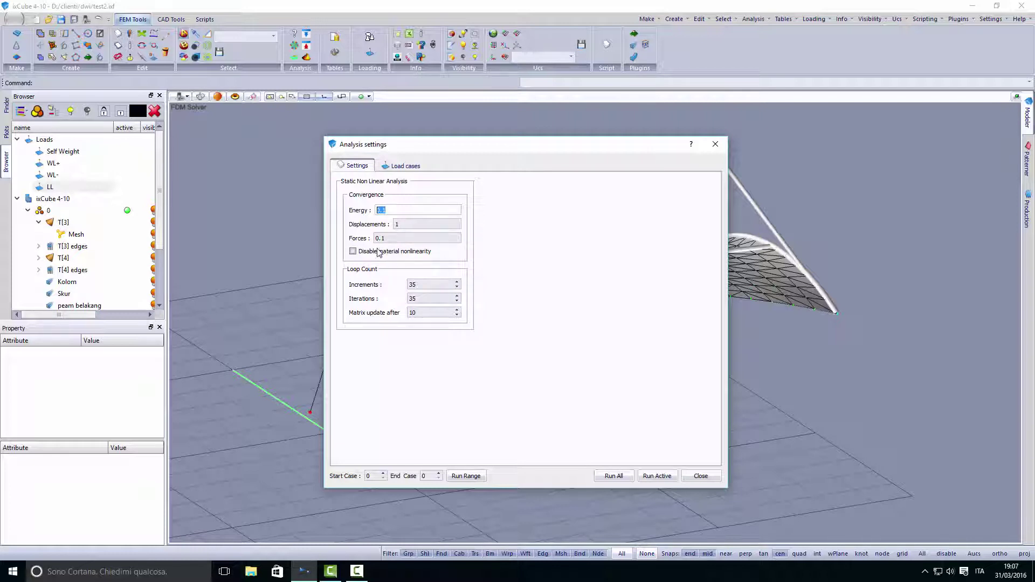
left_click(402, 224)
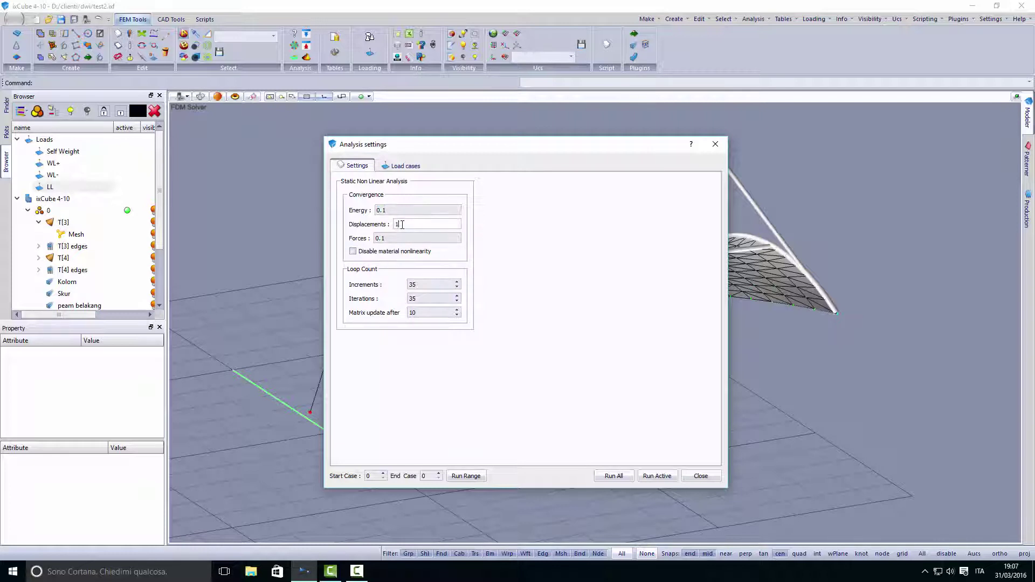
key("Tab")
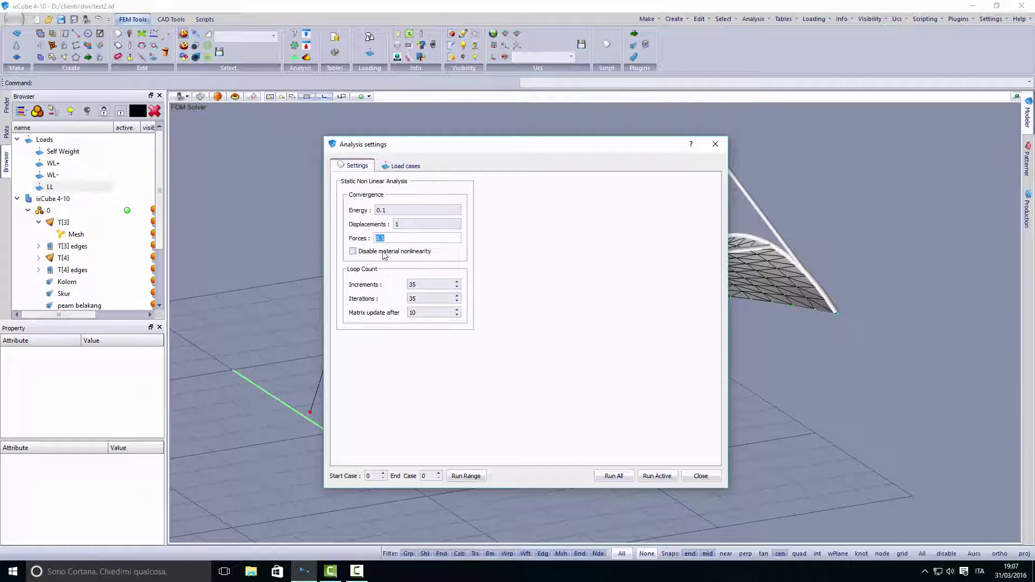
left_click(395, 224)
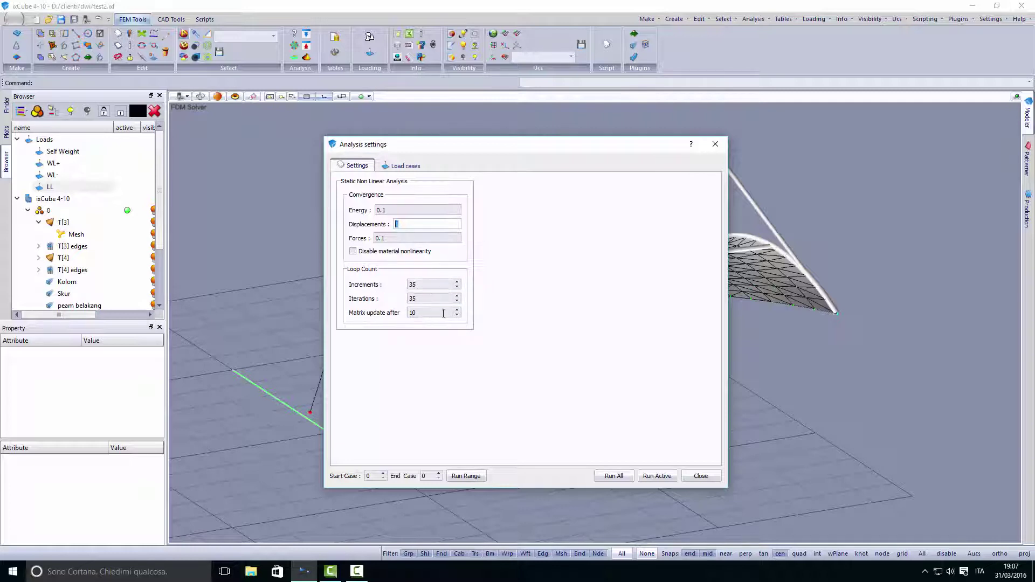
double_click(410, 285)
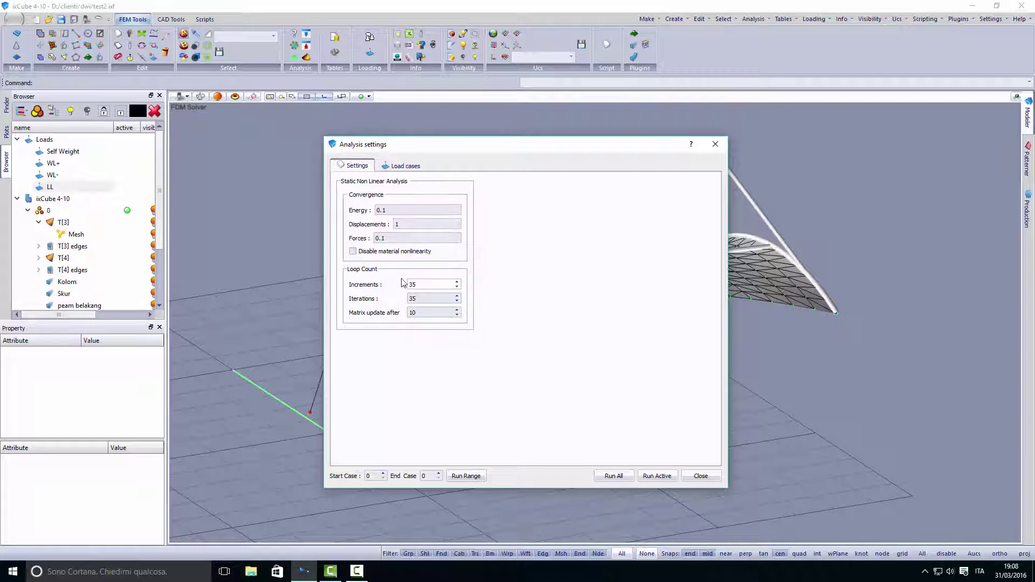
key("Tab")
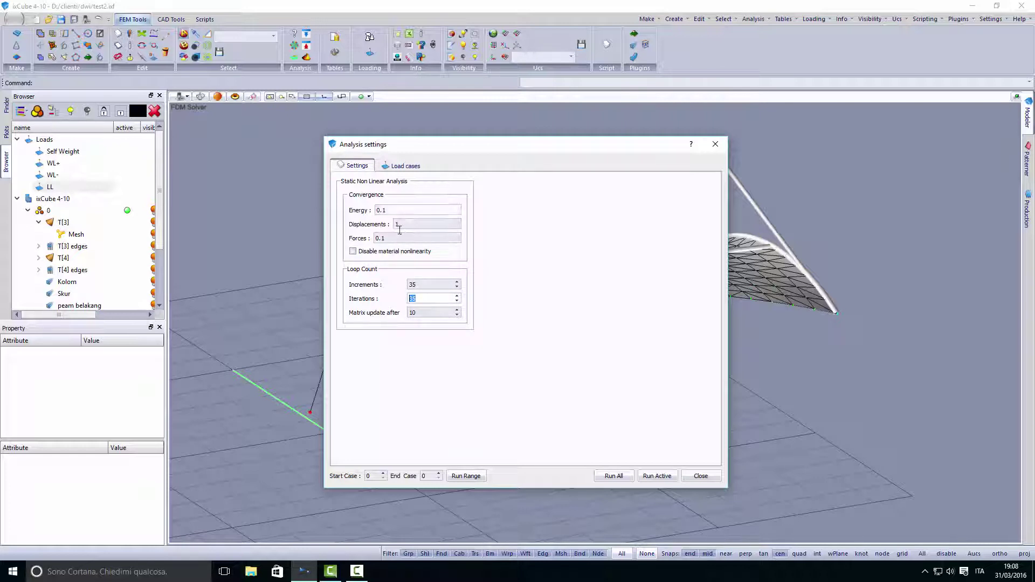
Run the analysis for all load cases LC1–LC3 from the Load cases table.
left_click(405, 166)
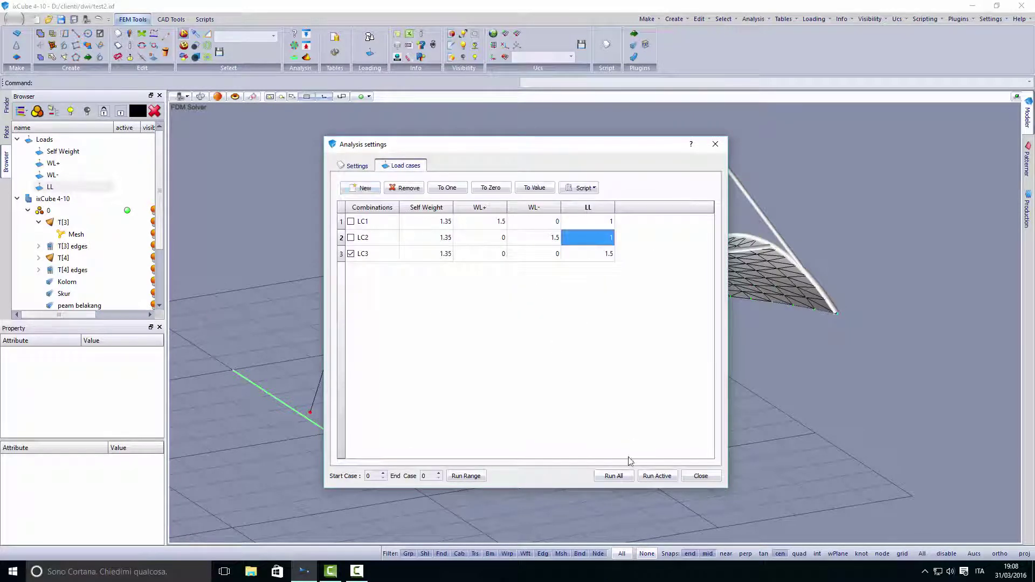
left_click(658, 476)
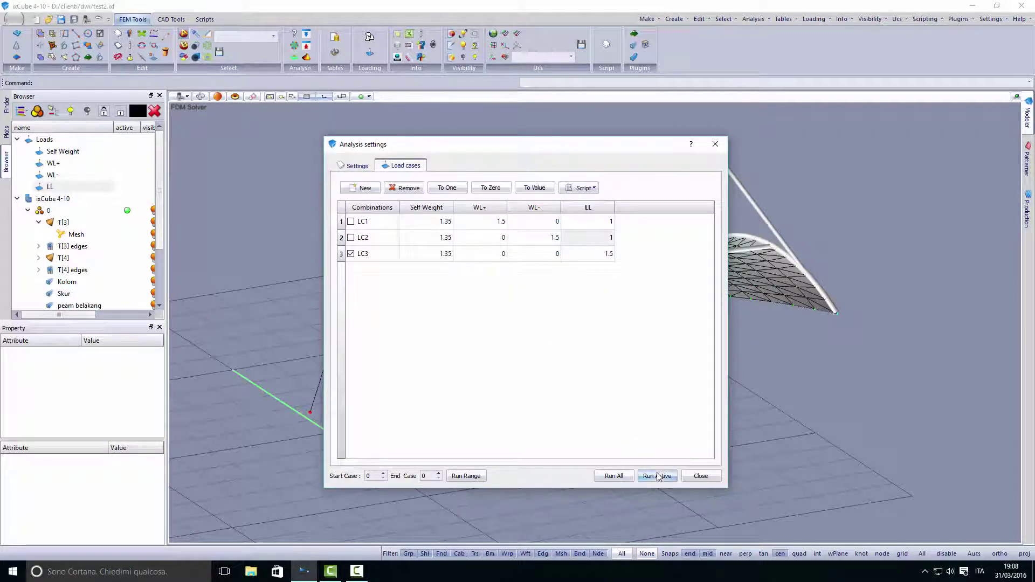
left_click(615, 476)
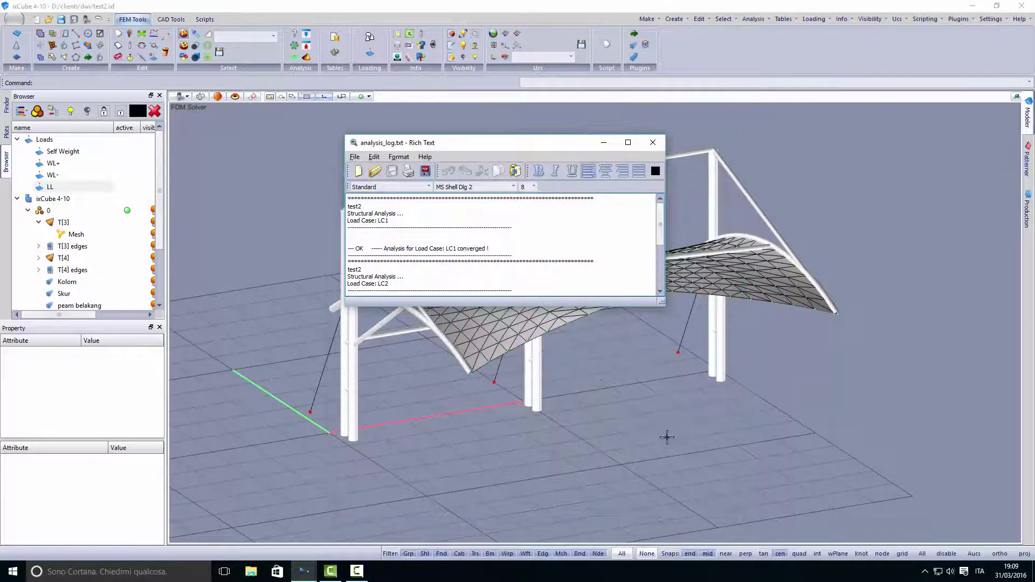
Enlarge the analysis log, confirm LC1–LC3 converged, close it and rotate the view.
left_click_drag(663, 304, 813, 493)
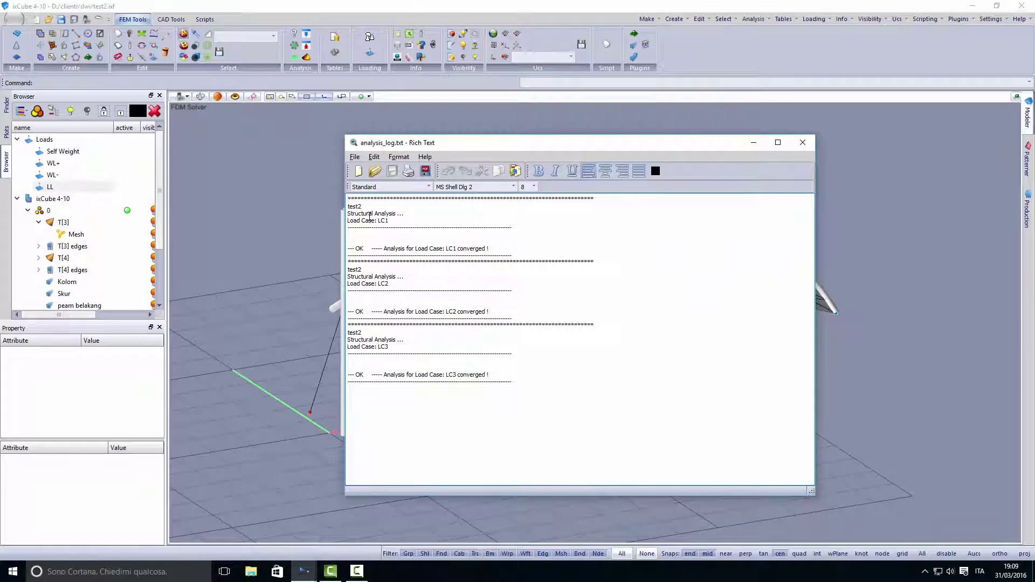
left_click_drag(351, 248, 495, 250)
left_click(497, 250)
left_click(802, 142)
middle_click_drag(616, 283, 513, 362)
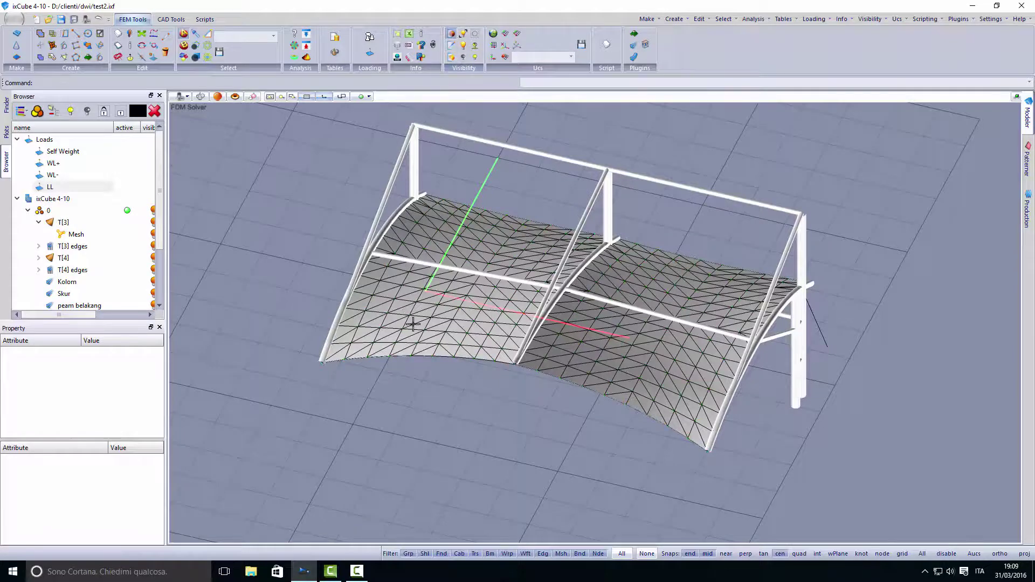
Switch the side panel to result plots, enlarge it and review the available load cases.
middle_click_drag(463, 319, 531, 319)
left_click(5, 133)
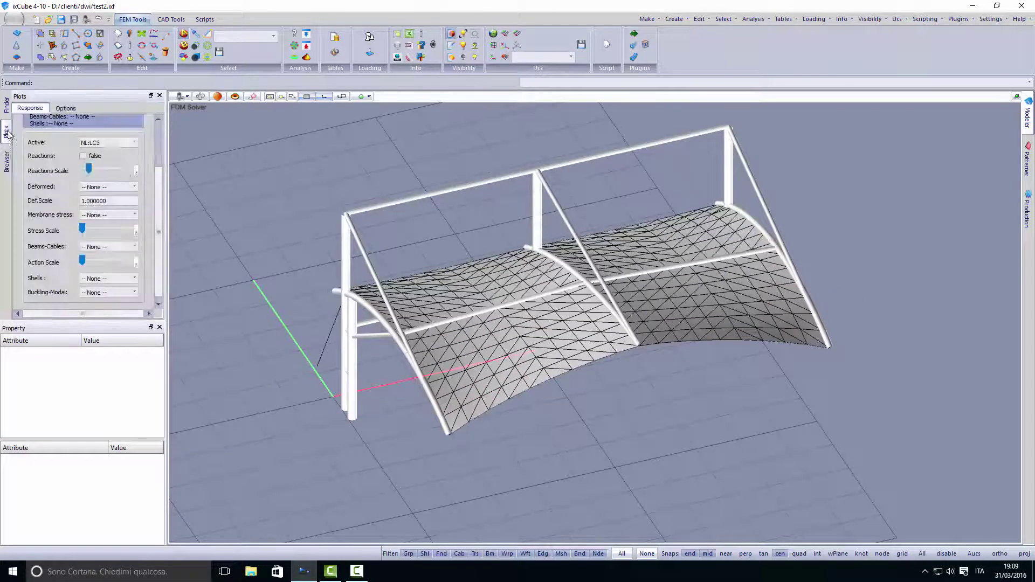
left_click_drag(105, 322, 109, 404)
left_click(123, 206)
left_click(109, 228)
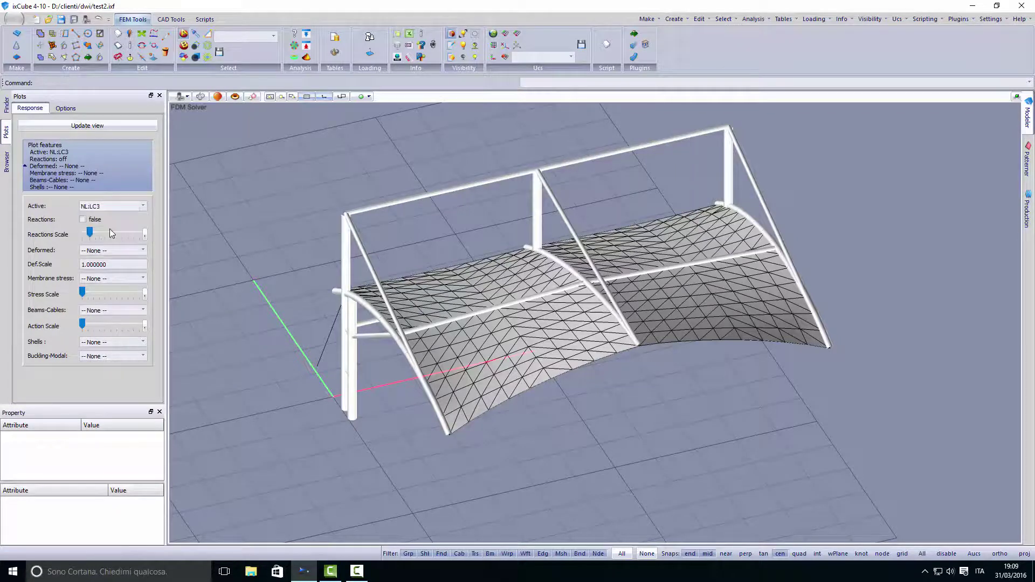
In plot Options, expand Ranges, turn off Auto and set the maximum colour to Magenta.
left_click(65, 108)
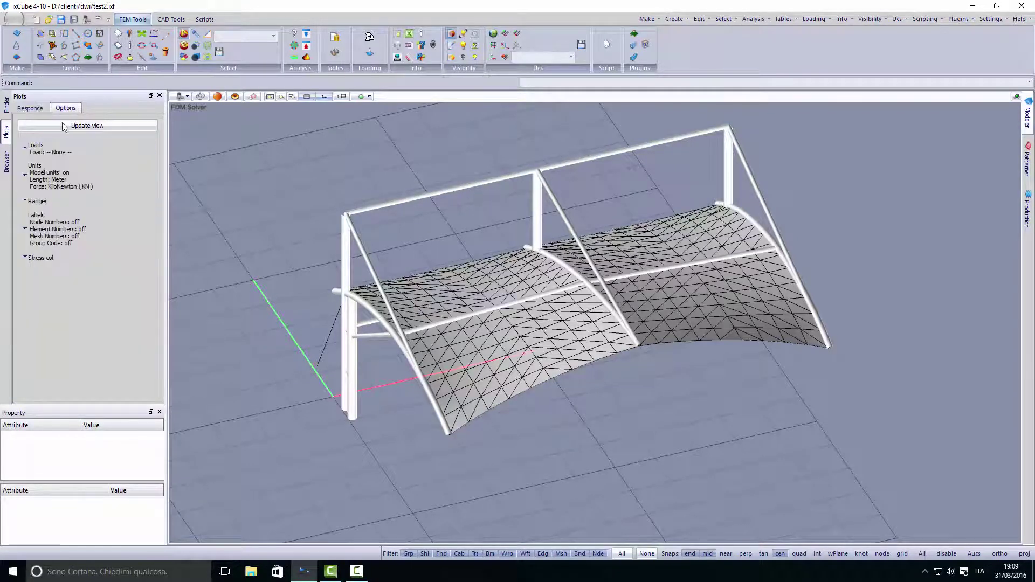
left_click(69, 234)
left_click(70, 222)
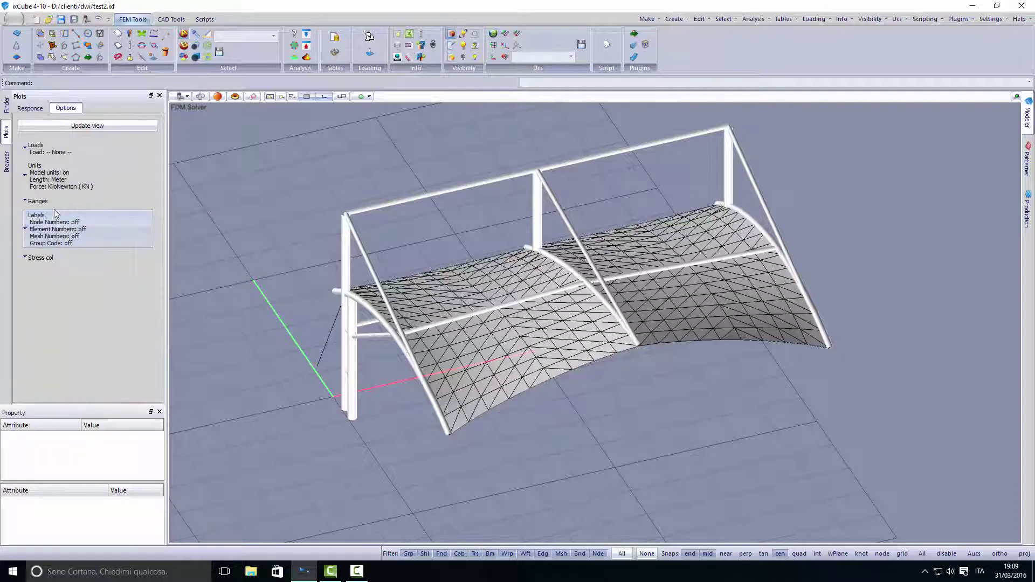
left_click(54, 204)
left_click(60, 278)
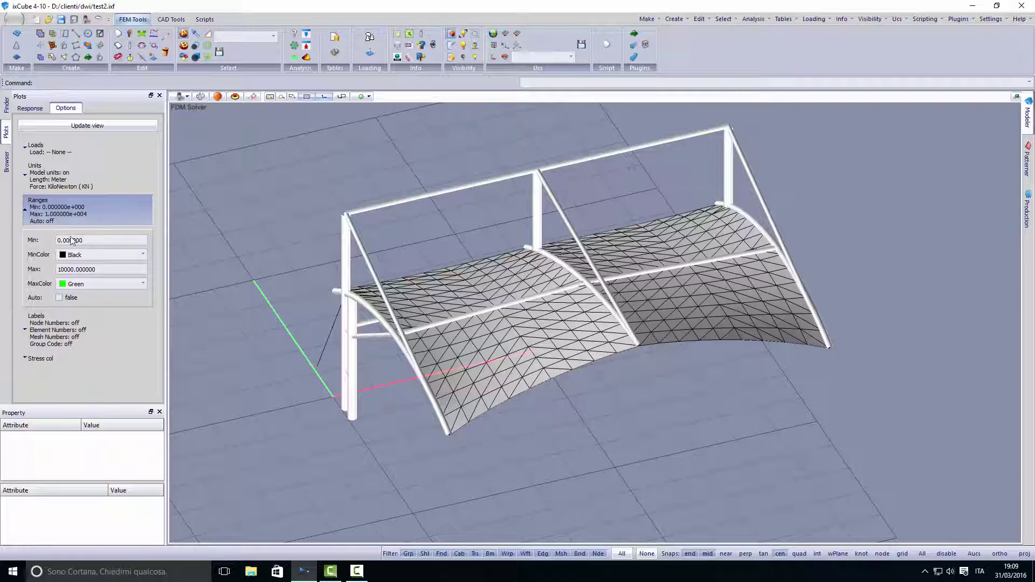
left_click(86, 284)
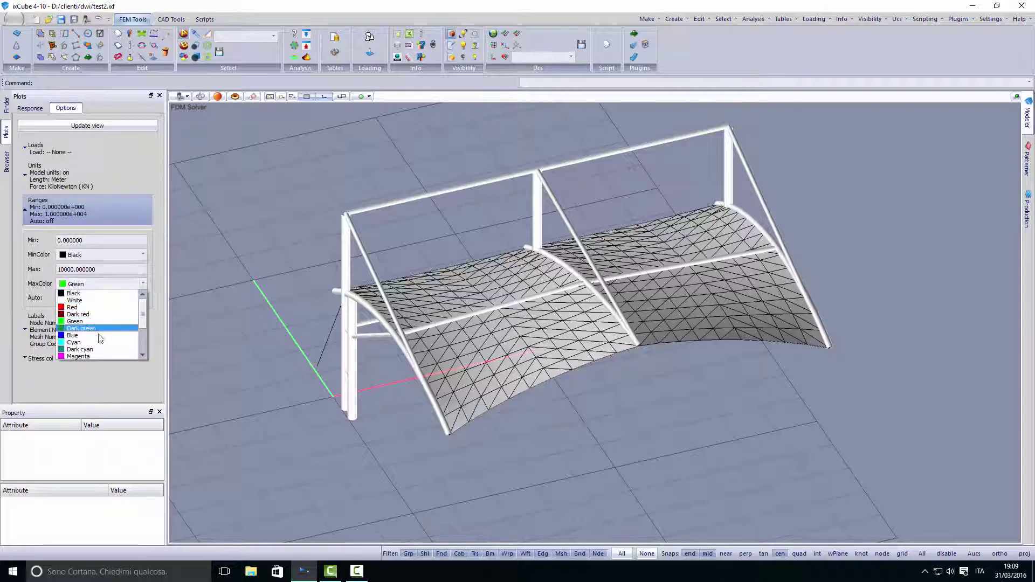
left_click(98, 356)
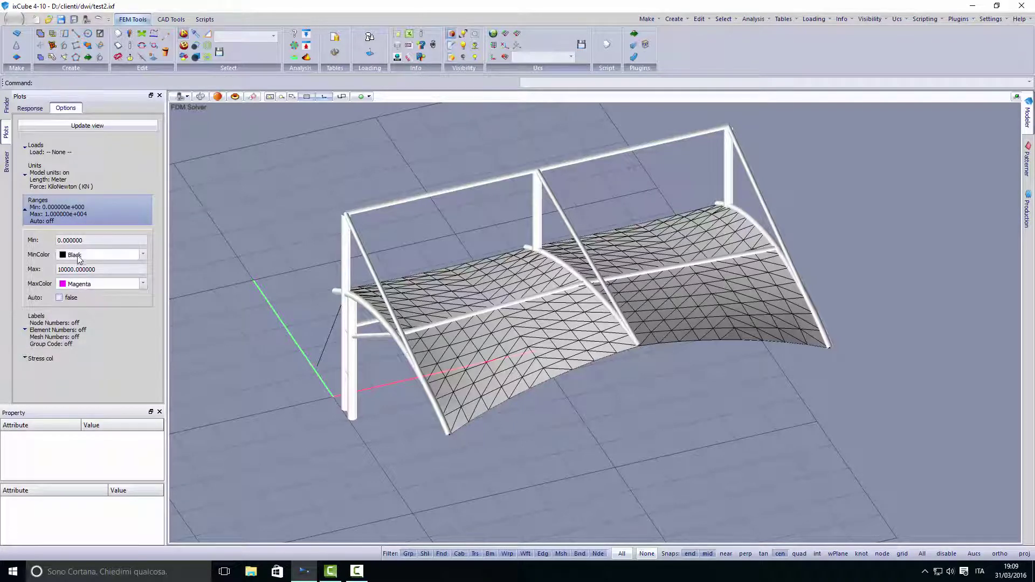
Set the stress range from 0 to 16 and apply it with Update view.
left_click_drag(85, 240, 57, 241)
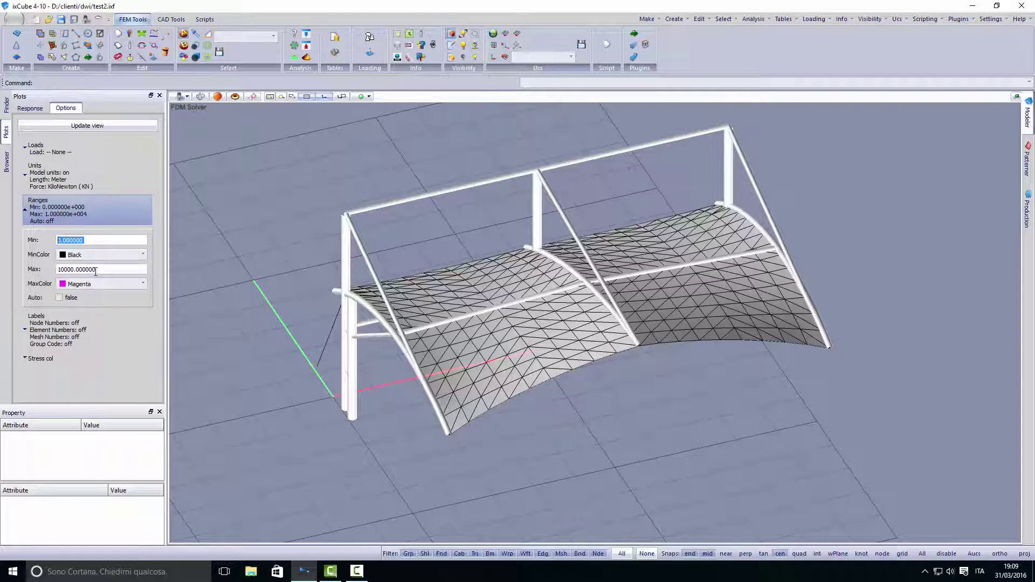
left_click_drag(95, 270, 60, 271)
key("ctrl+a")
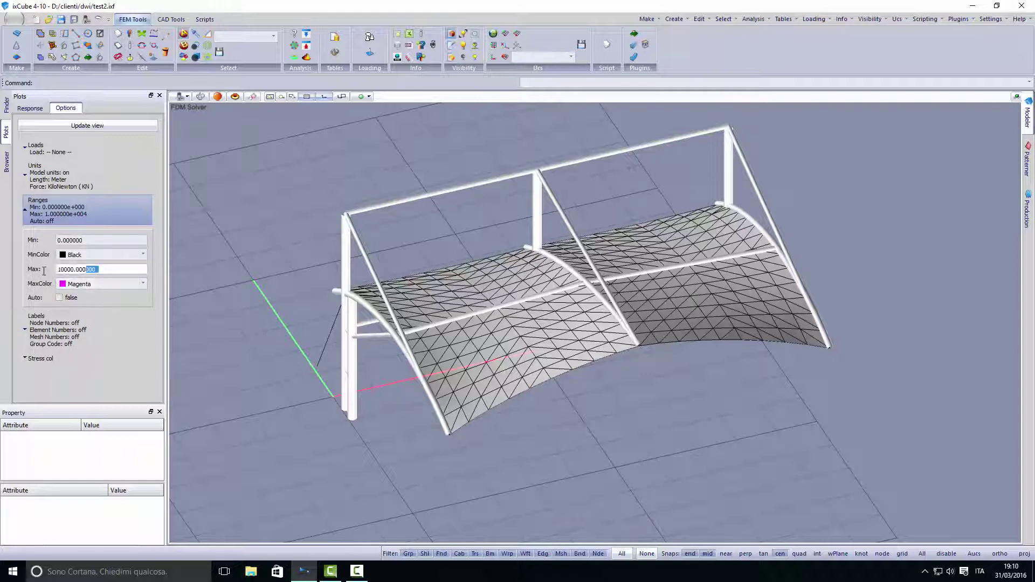
type("11")
type("16")
left_click(103, 126)
middle_click_drag(231, 230, 231, 247)
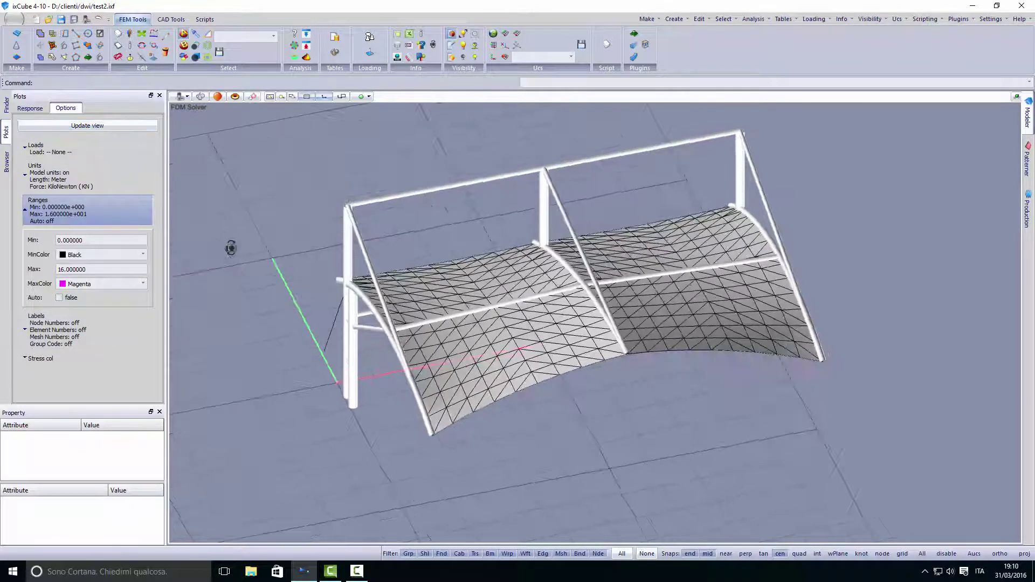
left_click(30, 108)
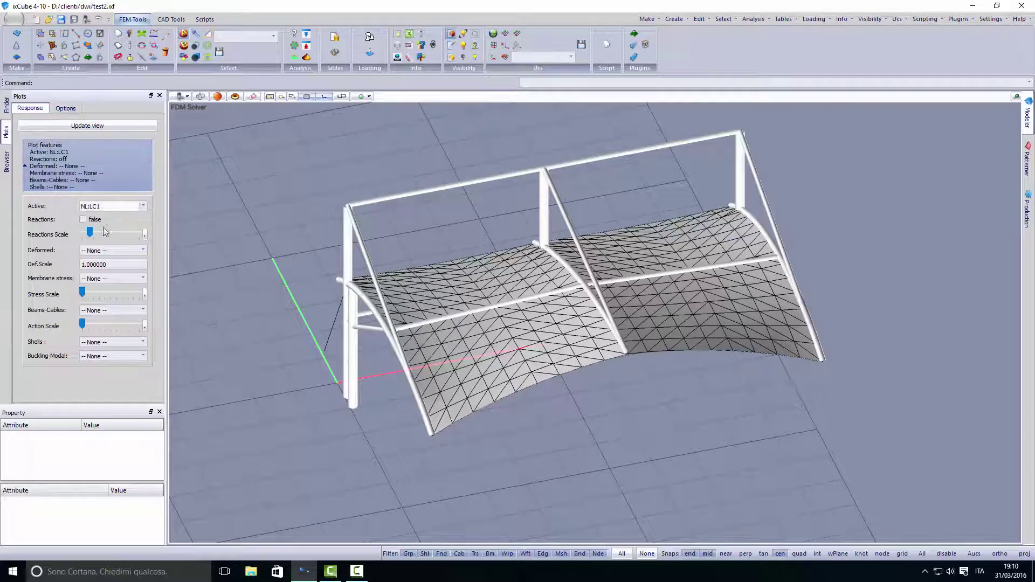
Plot membrane Von Mises stresses and show the membrane as a quad mesh.
left_click(105, 278)
left_click(104, 316)
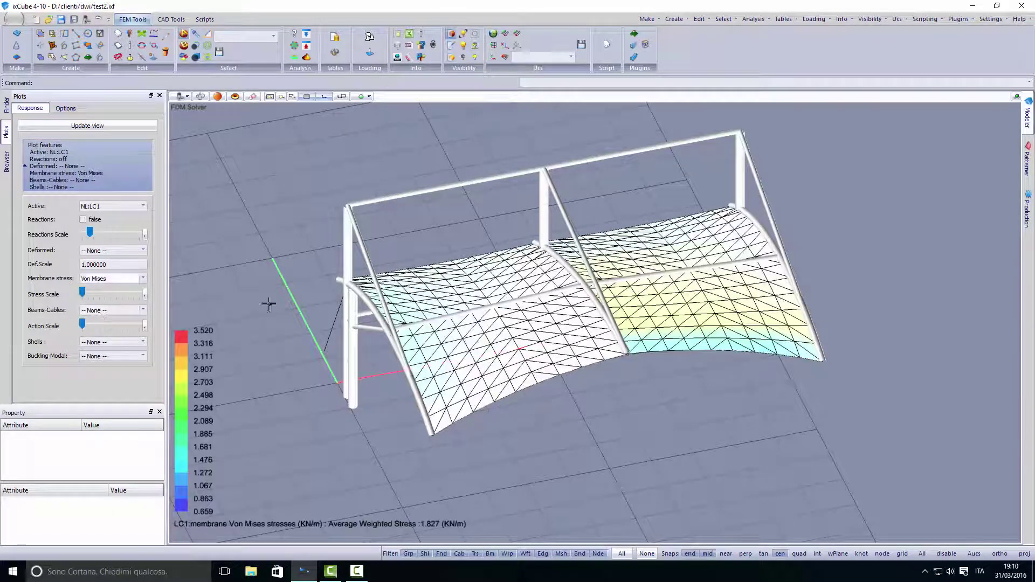
middle_click_drag(439, 164, 430, 175)
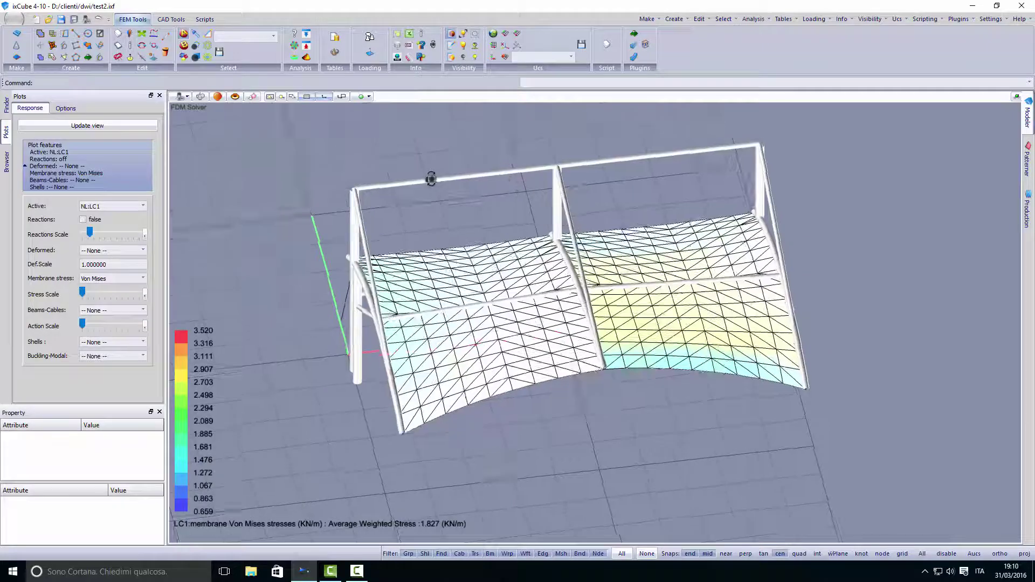
left_click(451, 56)
middle_click_drag(562, 339, 462, 362)
Switch the active result to NL:LC2, then NL:LC3, orbiting to view each.
left_click(114, 208)
left_click(107, 232)
middle_click_drag(423, 383, 438, 384)
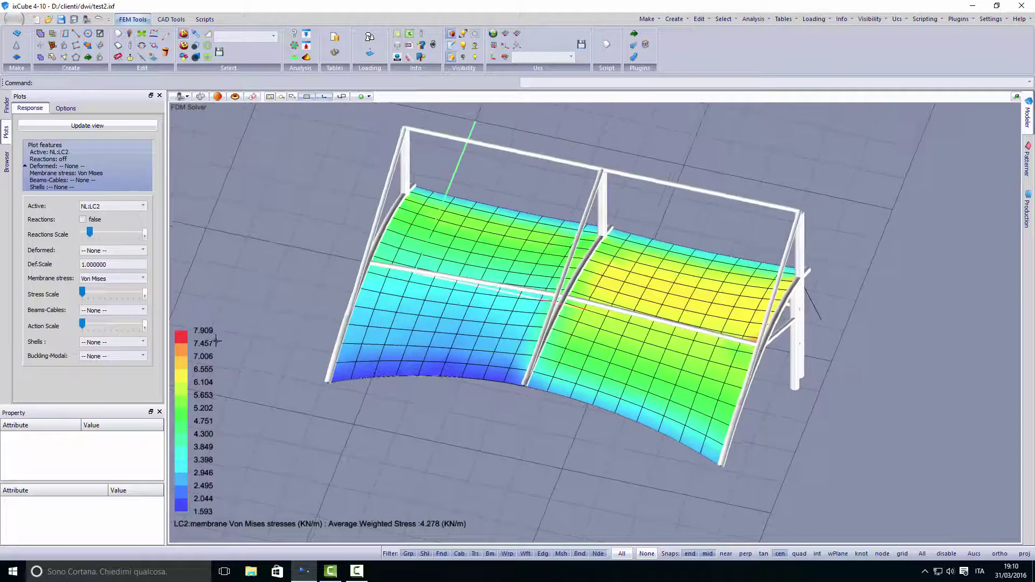
middle_click_drag(338, 363, 388, 365)
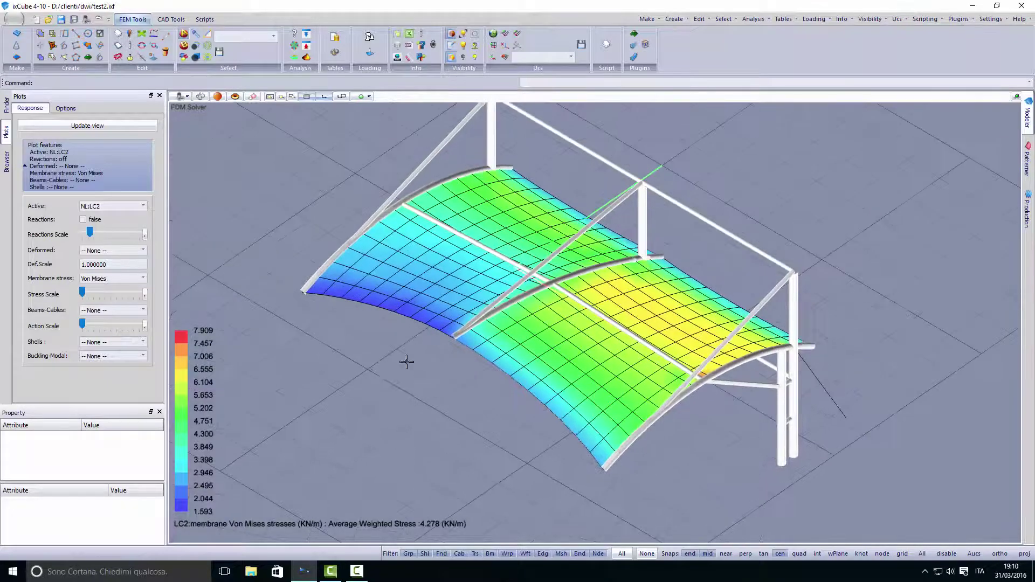
scroll(637, 356, "up", 3)
middle_click_drag(637, 356, 533, 298)
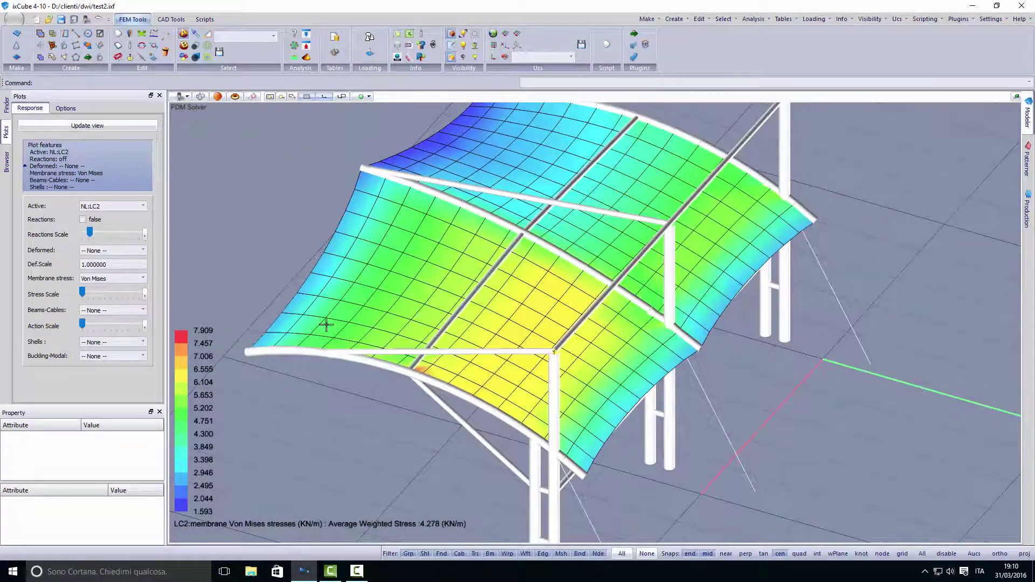
left_click(112, 206)
left_click(95, 227)
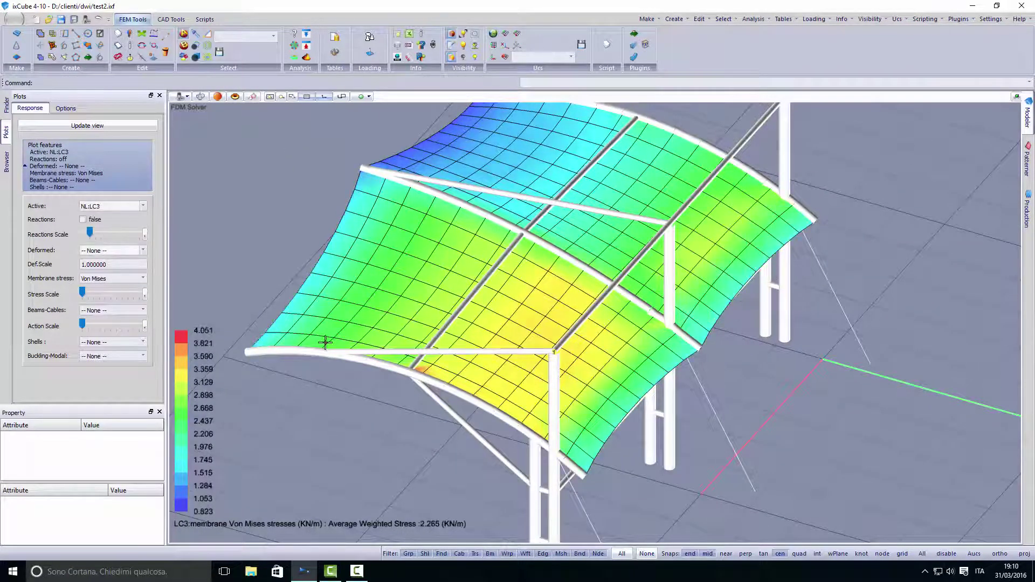
middle_click_drag(344, 351, 458, 367)
Set the active result to None, then show NL:LC1 with reactions enabled.
left_click(109, 206)
left_click(110, 215)
middle_click_drag(342, 365, 556, 369)
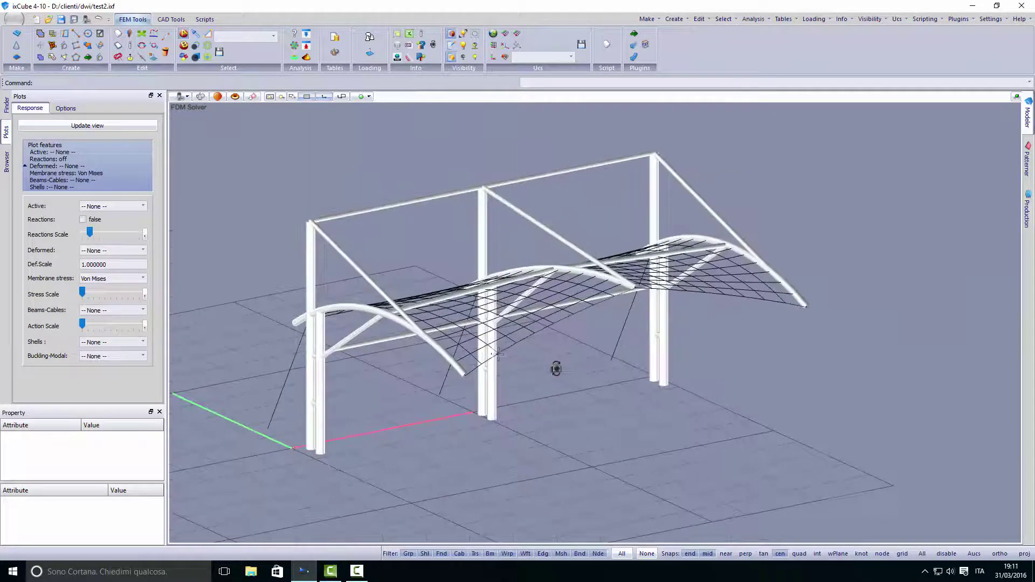
left_click(107, 206)
left_click(102, 215)
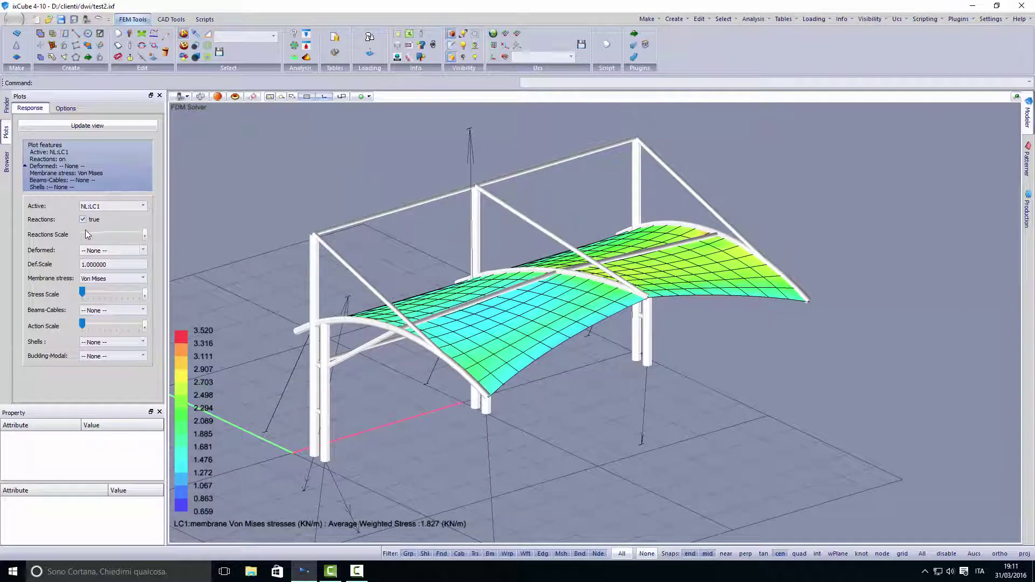
Orbit and zoom around the canopy to inspect the LC1 reactions, then hide them.
middle_click_drag(345, 356, 427, 363)
scroll(455, 406, "up", 5)
middle_click_drag(569, 296, 407, 293)
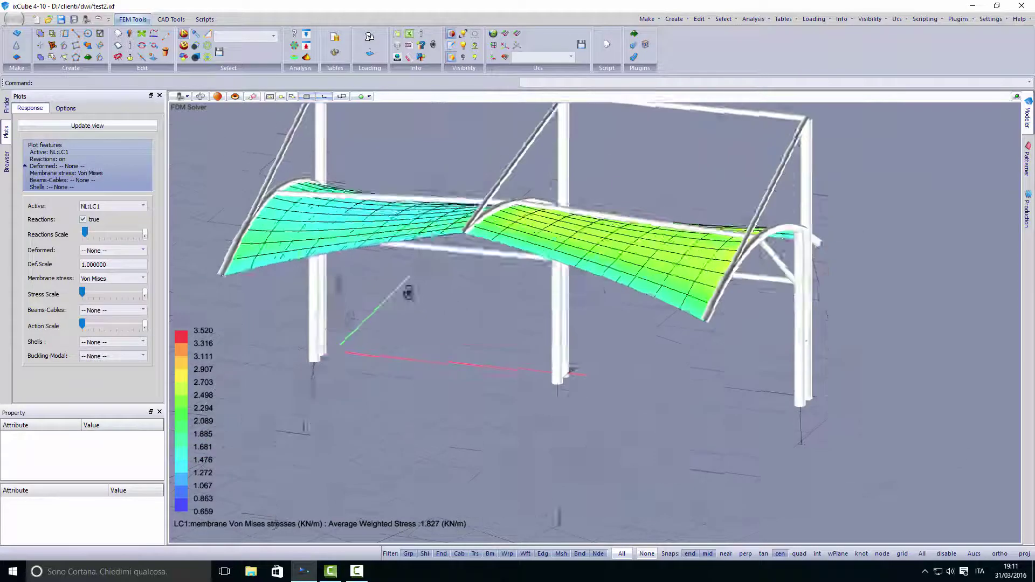
scroll(440, 243, "up", 3)
scroll(485, 236, "down", 5)
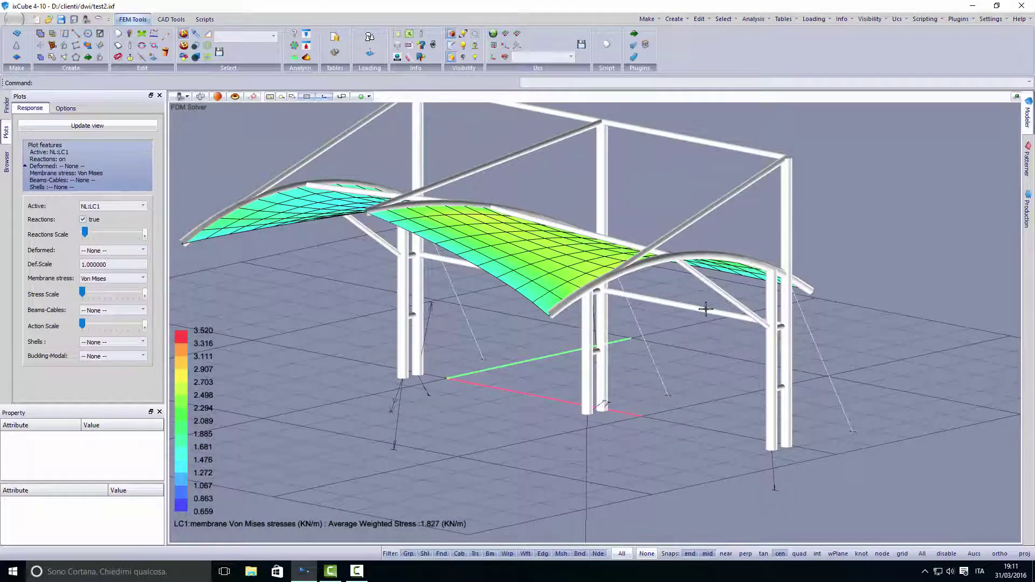
middle_click_drag(426, 339, 406, 402)
scroll(331, 392, "up", 5)
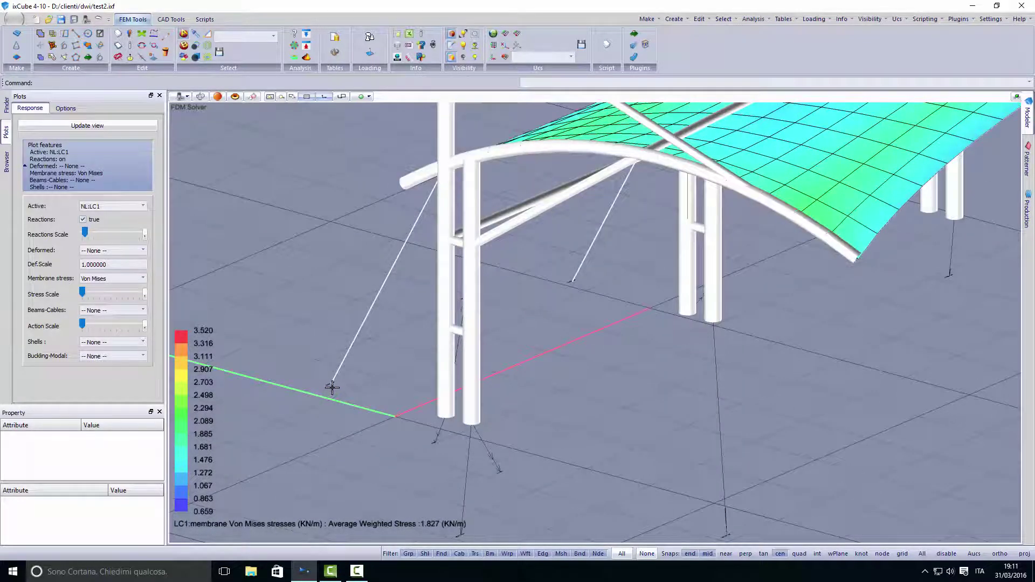
scroll(338, 386, "down", 5)
middle_click_drag(554, 397, 399, 339)
left_click(83, 220)
scroll(453, 374, "down", 3)
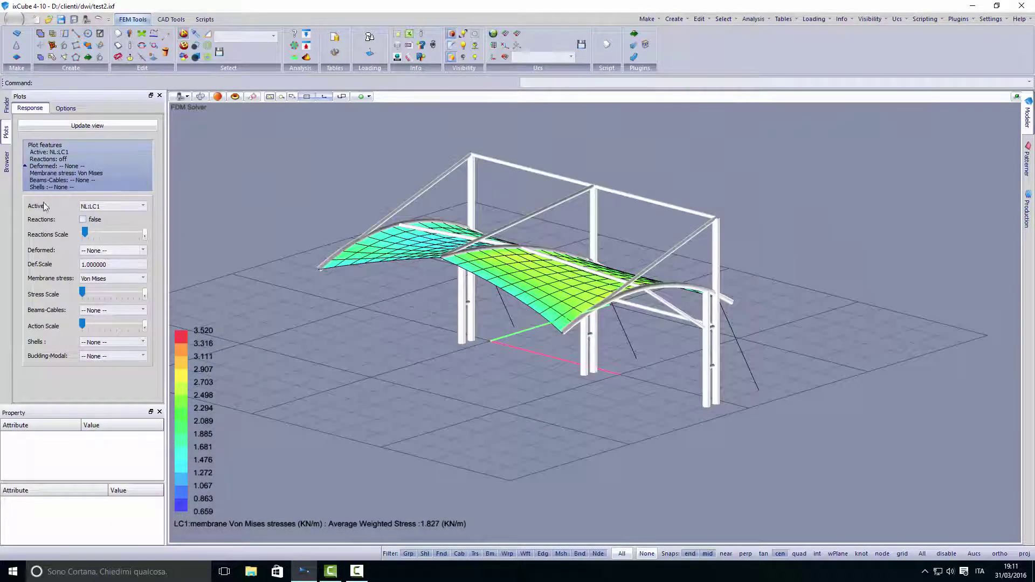
Select the Kolom, peam belakang and beam kecil groups in the Browser tree, then clear the selection.
left_click(7, 161)
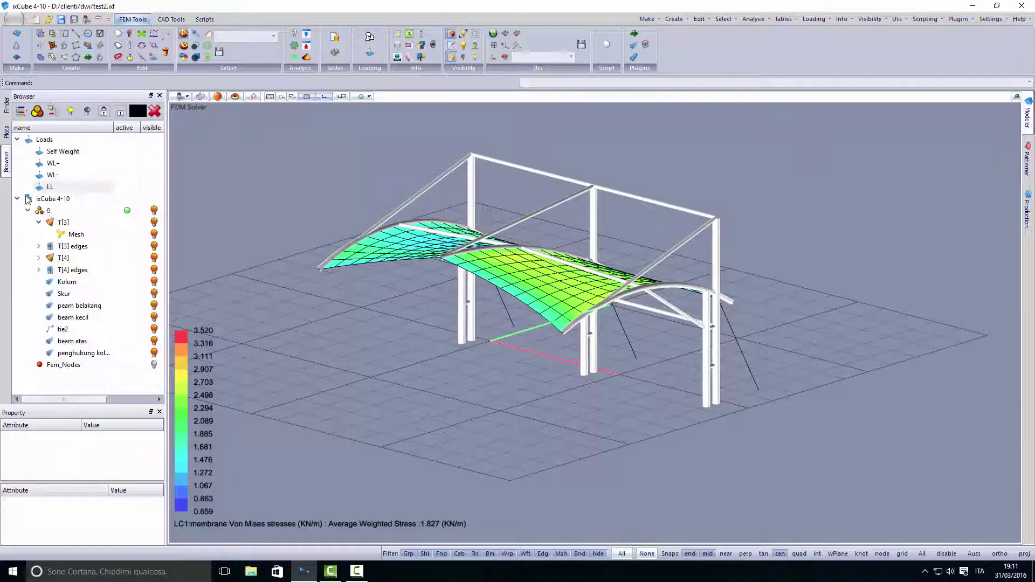
left_click(67, 282)
scroll(458, 377, "up", 2)
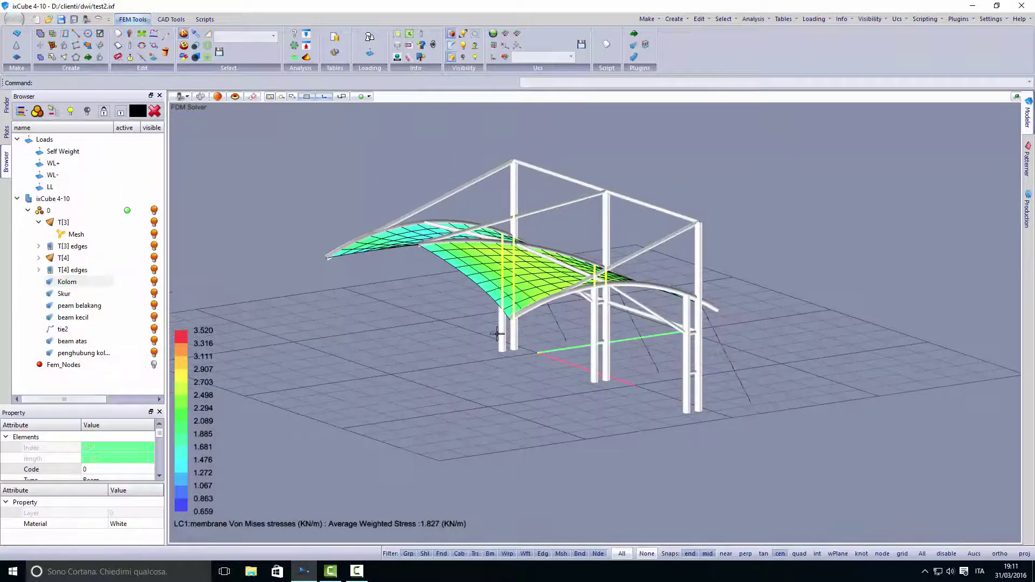
middle_click_drag(300, 363, 341, 364)
left_click(86, 308)
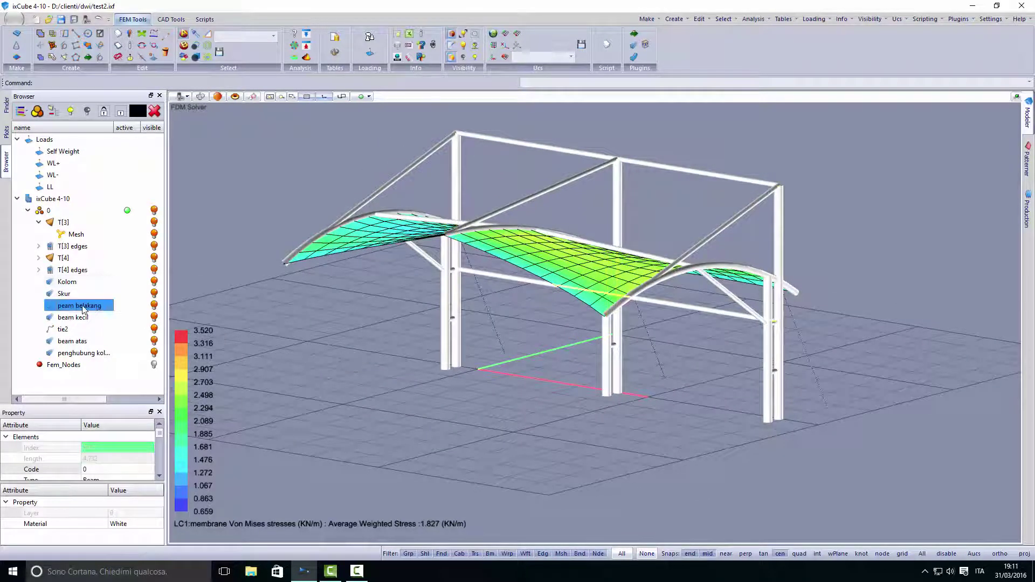
middle_click_drag(358, 381, 377, 367)
left_click(70, 318)
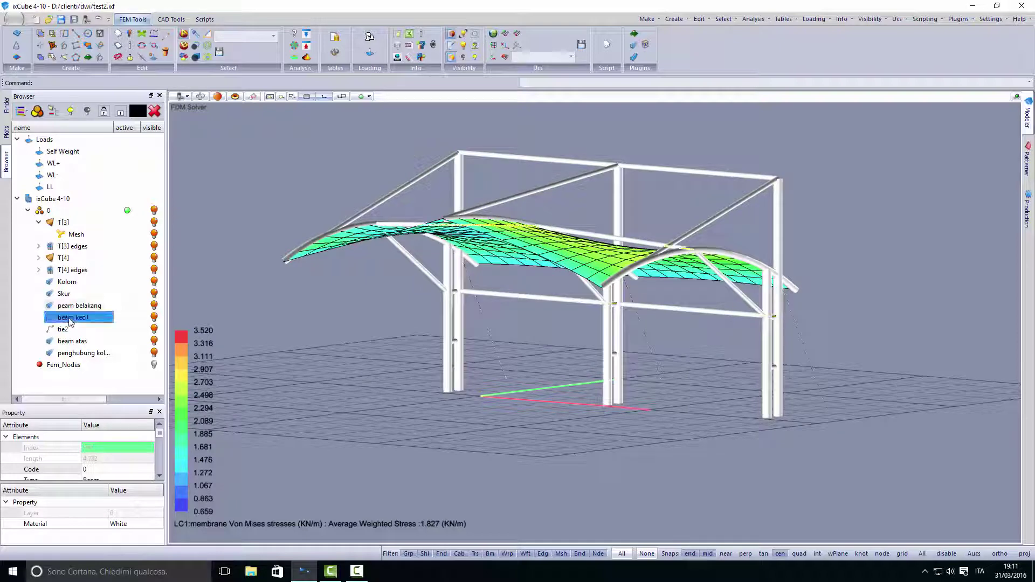
middle_click_drag(289, 351, 335, 370)
left_click(335, 365)
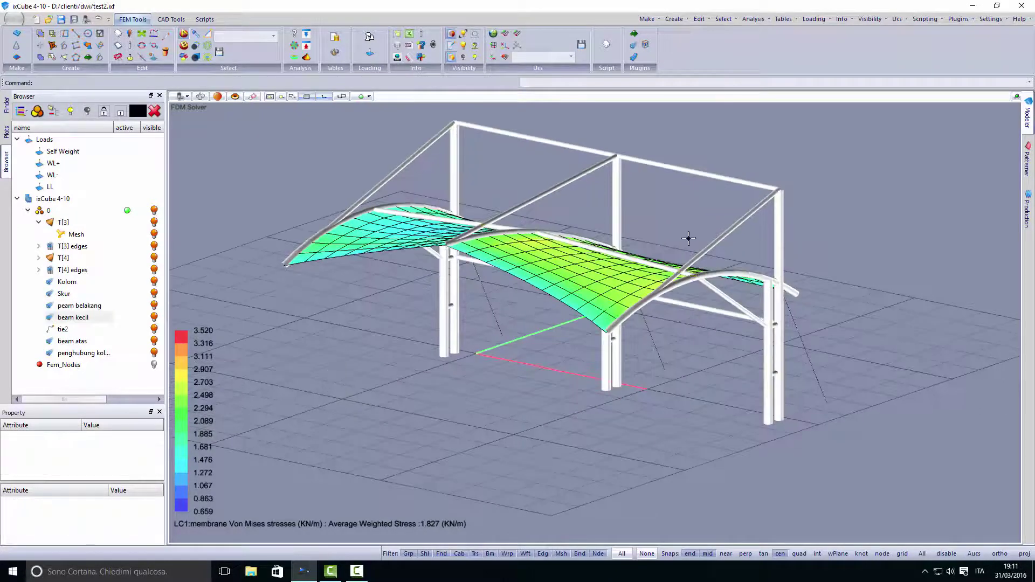
Launch BS-Steel Design, enlarge its window, include load cases NL:LC1–LC3 and load the Kolom members.
left_click(958, 19)
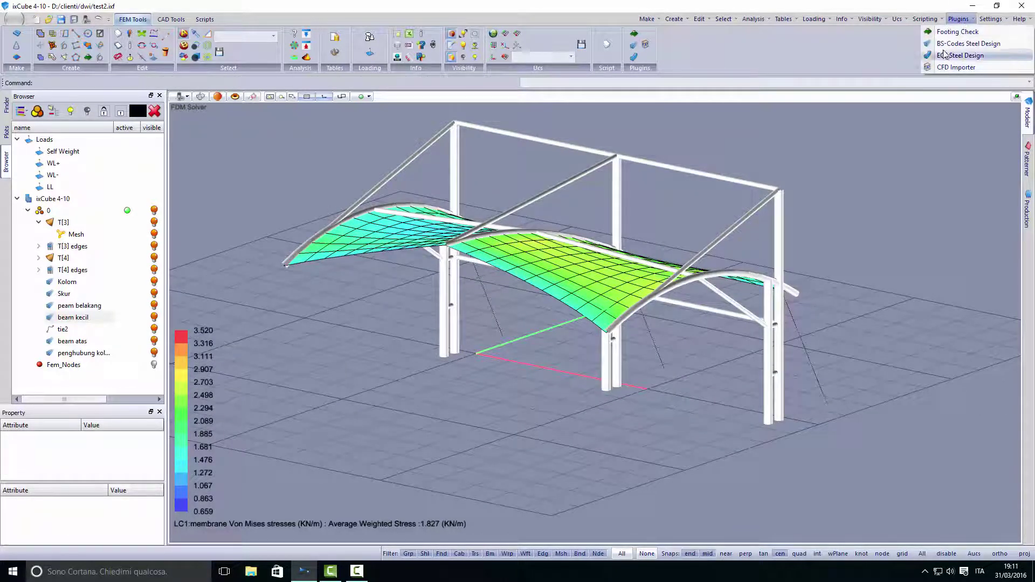
left_click(948, 50)
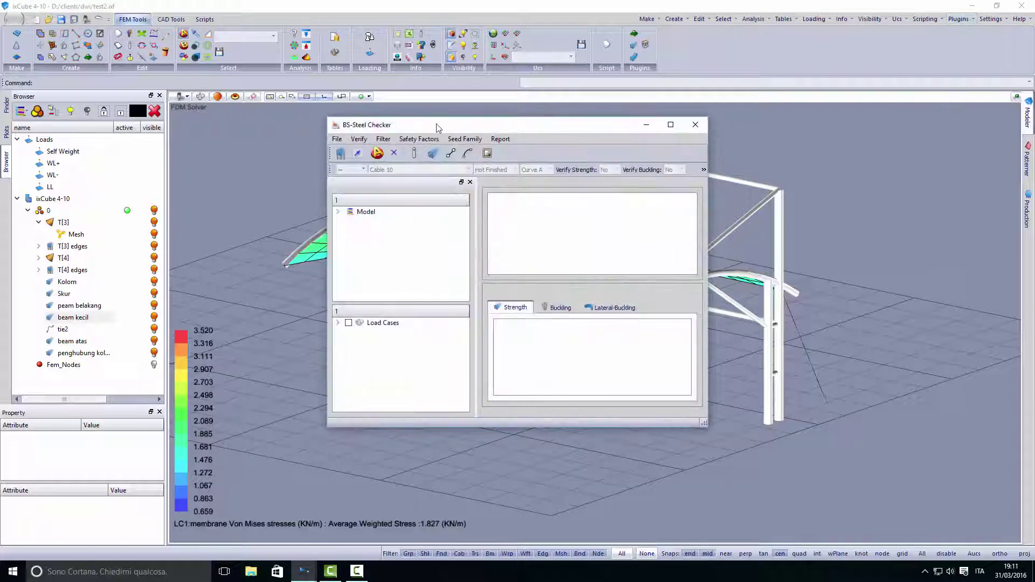
left_click_drag(435, 128, 272, 77)
left_click_drag(538, 372, 834, 492)
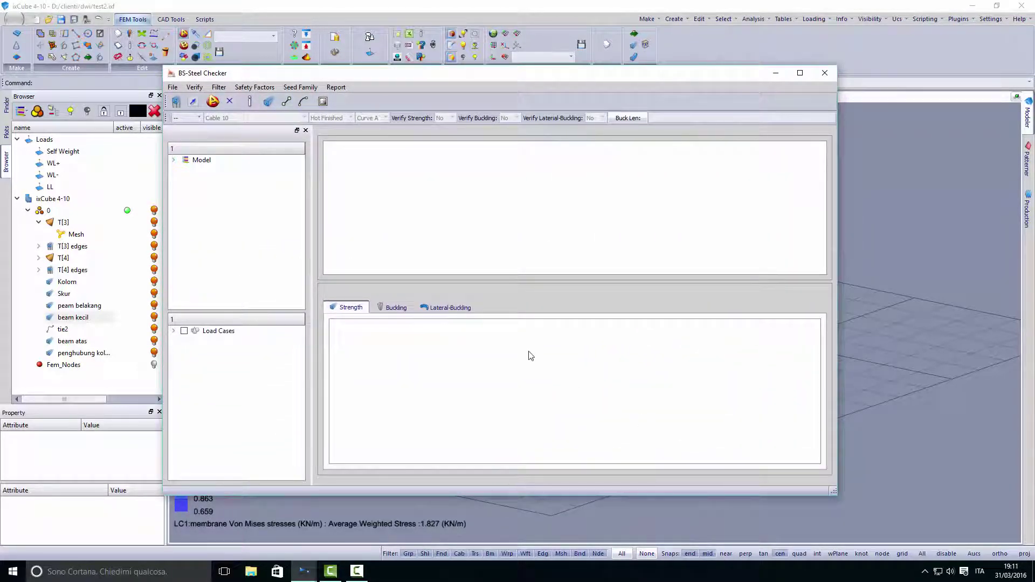
left_click(184, 331)
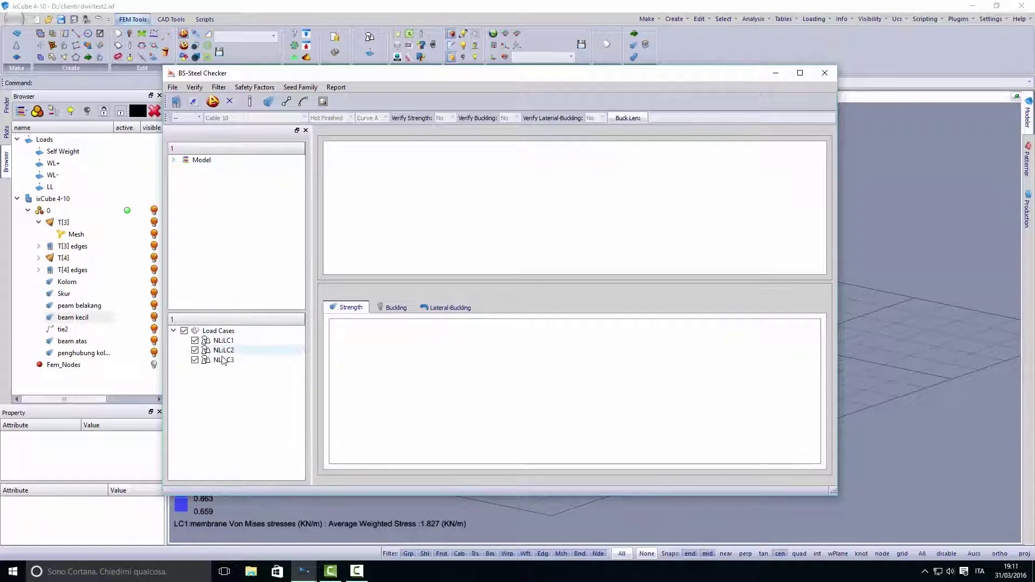
left_click(173, 159)
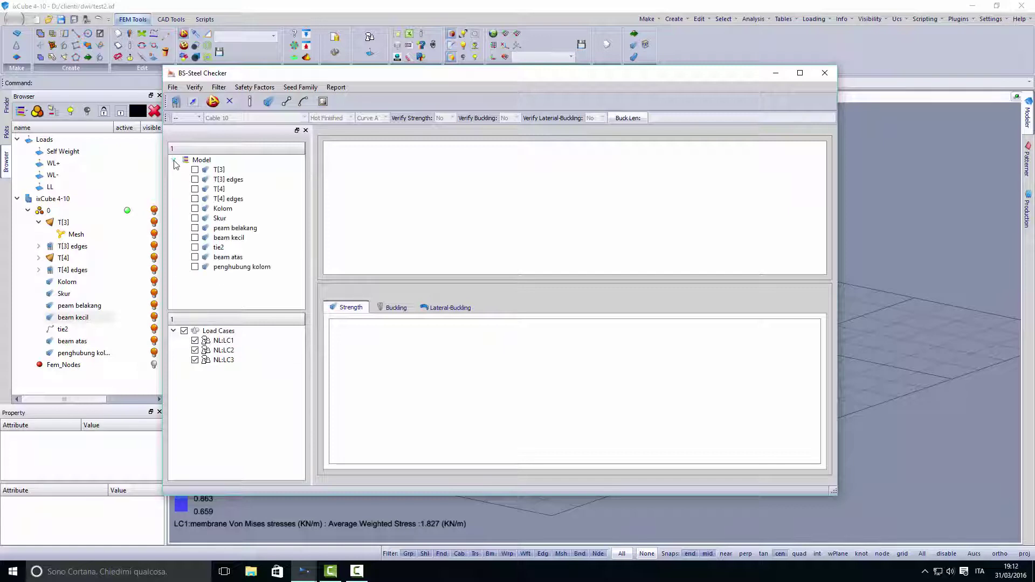
left_click(223, 208)
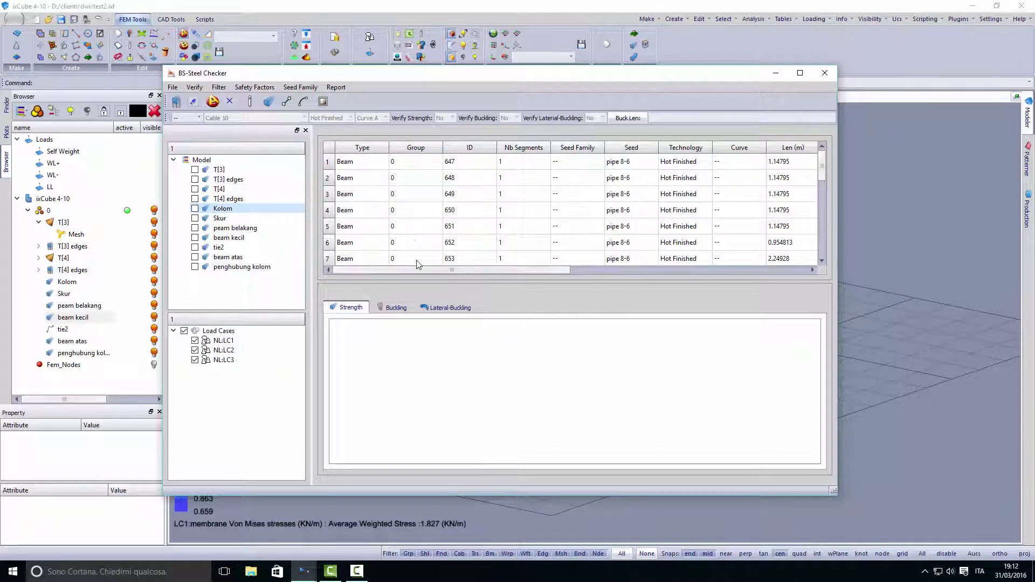
left_click_drag(164, 264, 37, 267)
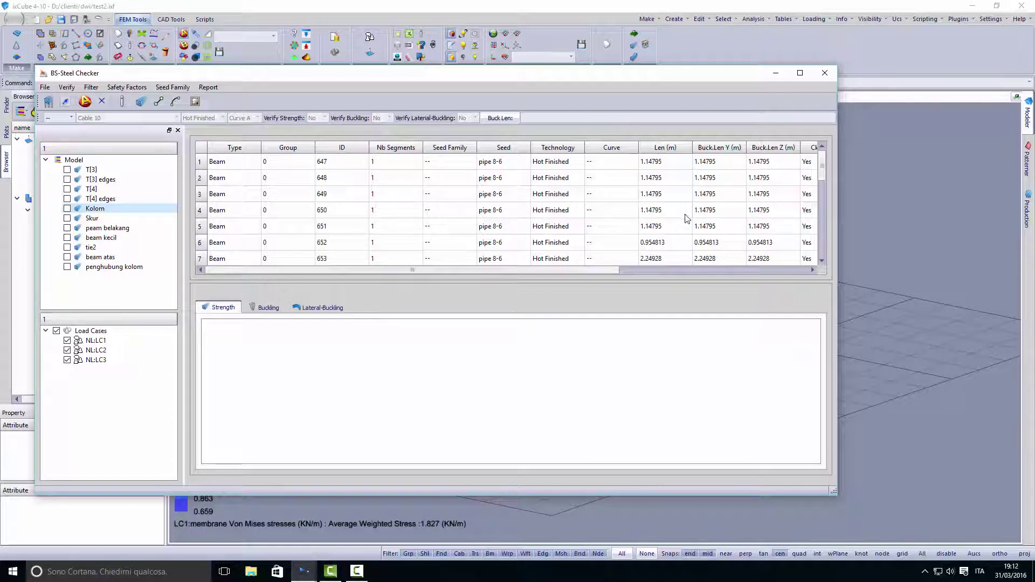
left_click_drag(593, 270, 517, 267)
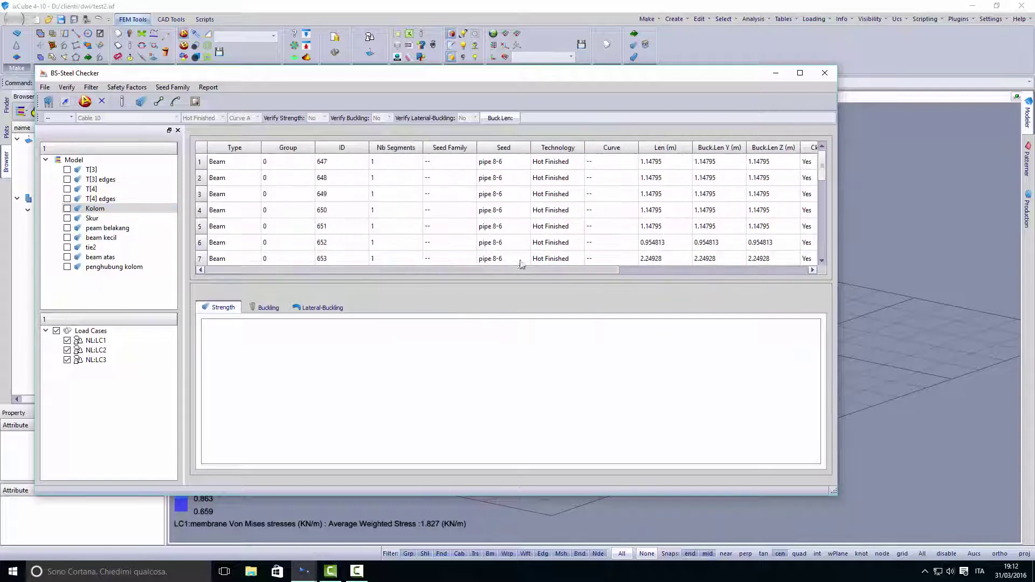
Verify the Kolom members and review safety factors for members 648, 649 and 650.
left_click(49, 102)
left_click(347, 178)
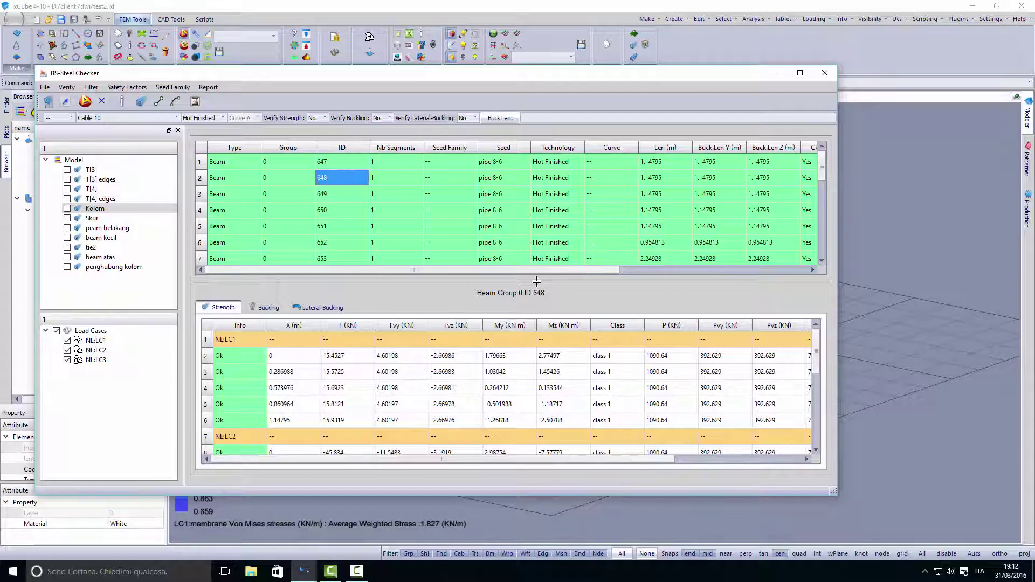
left_click_drag(537, 281, 536, 261)
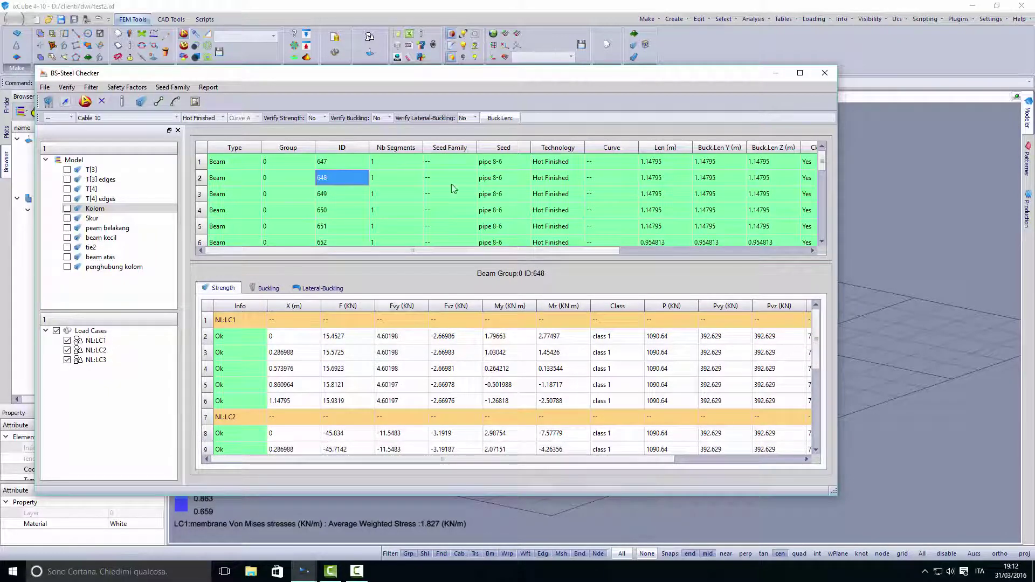
scroll(477, 250, "right", 5)
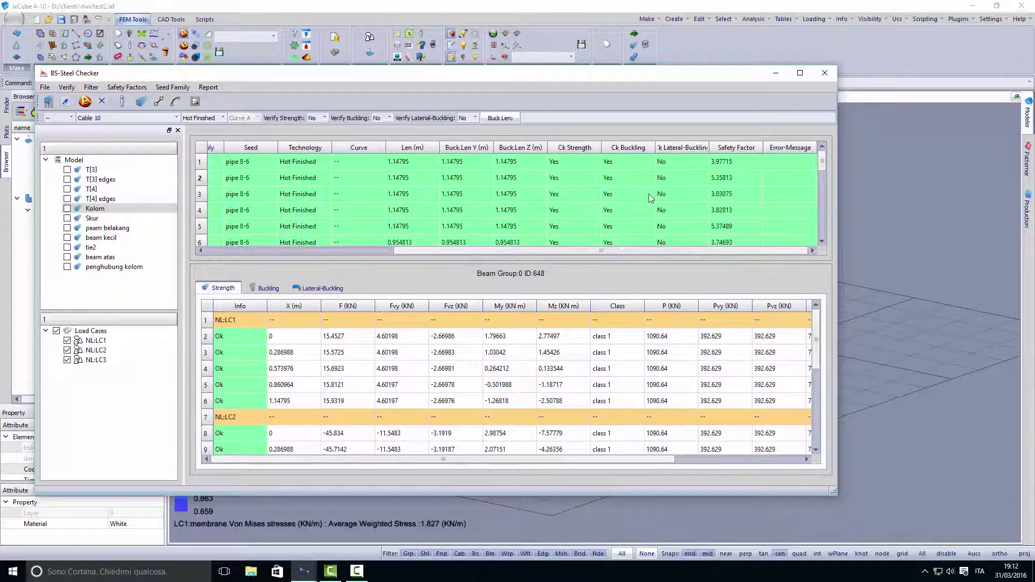
left_click(730, 195)
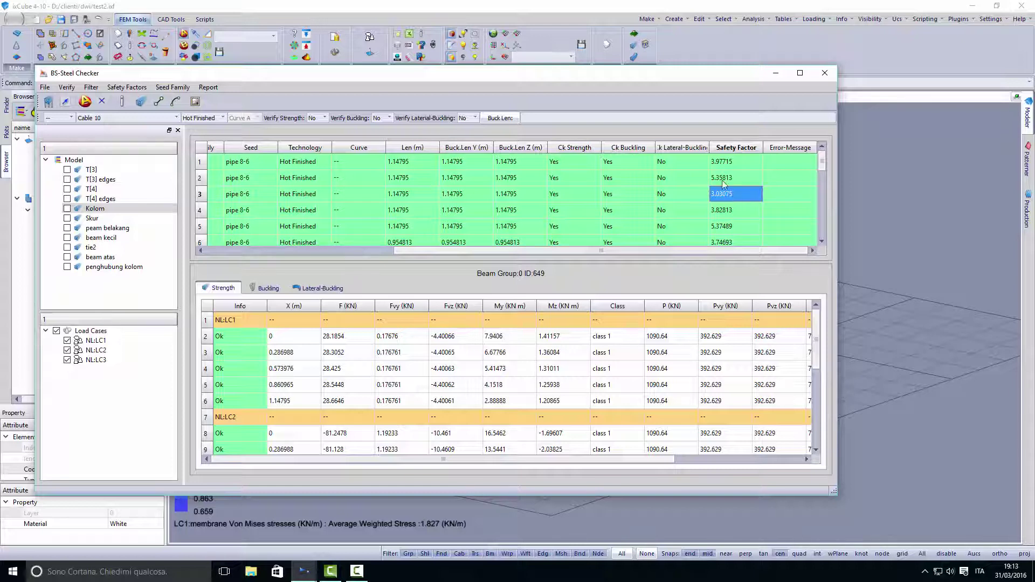
left_click(726, 210)
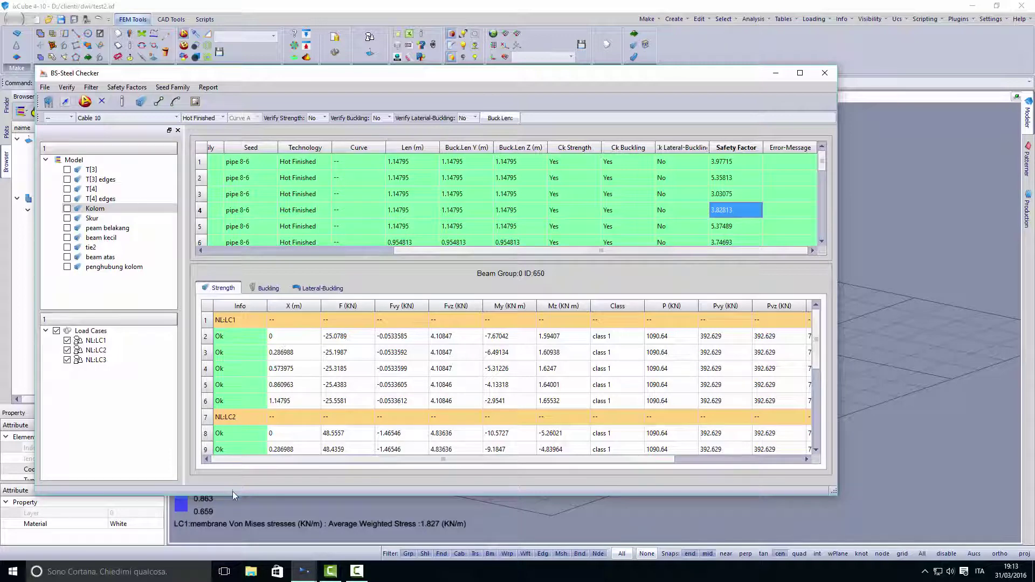
Inspect the strength check points and NL:LC1 safety factors, then view member 650's buckling results.
left_click_drag(233, 499, 235, 550)
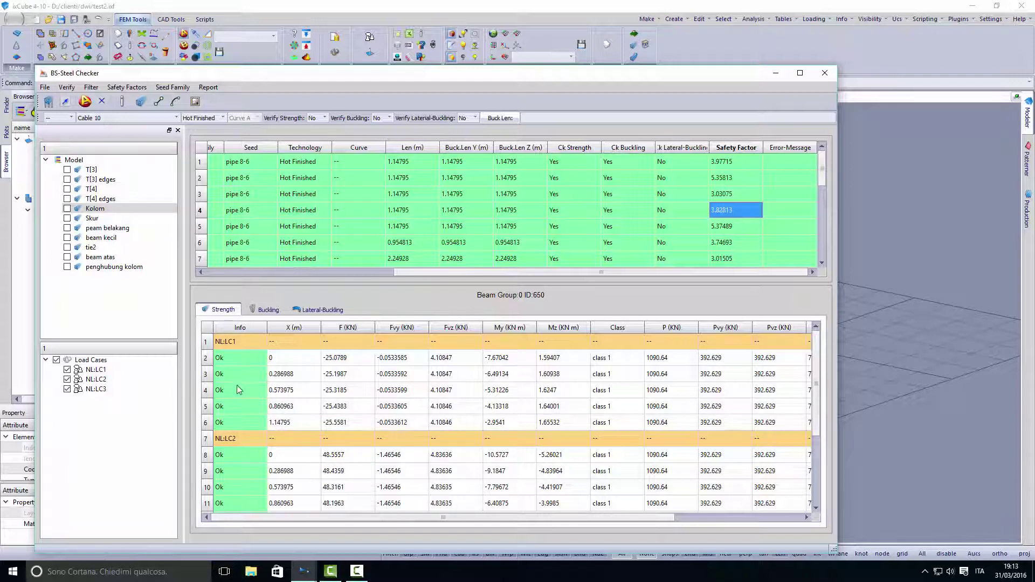
left_click(234, 373)
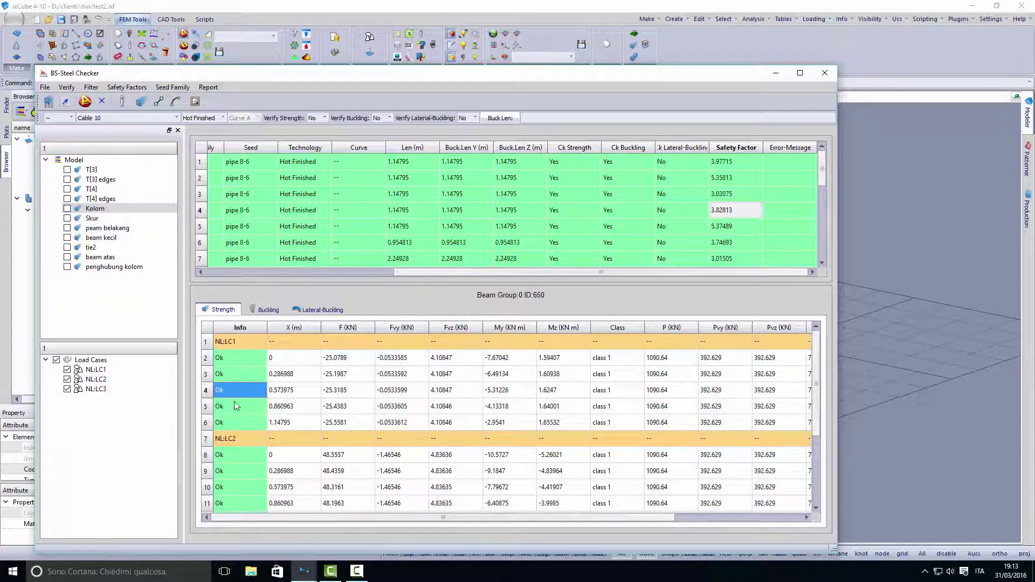
left_click(234, 426)
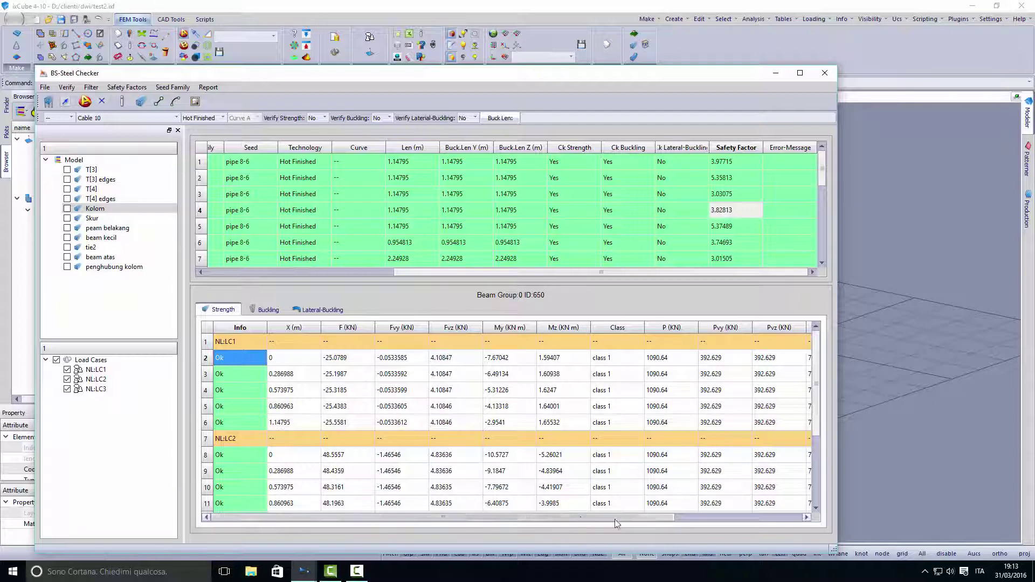
scroll(634, 522, "right", 3)
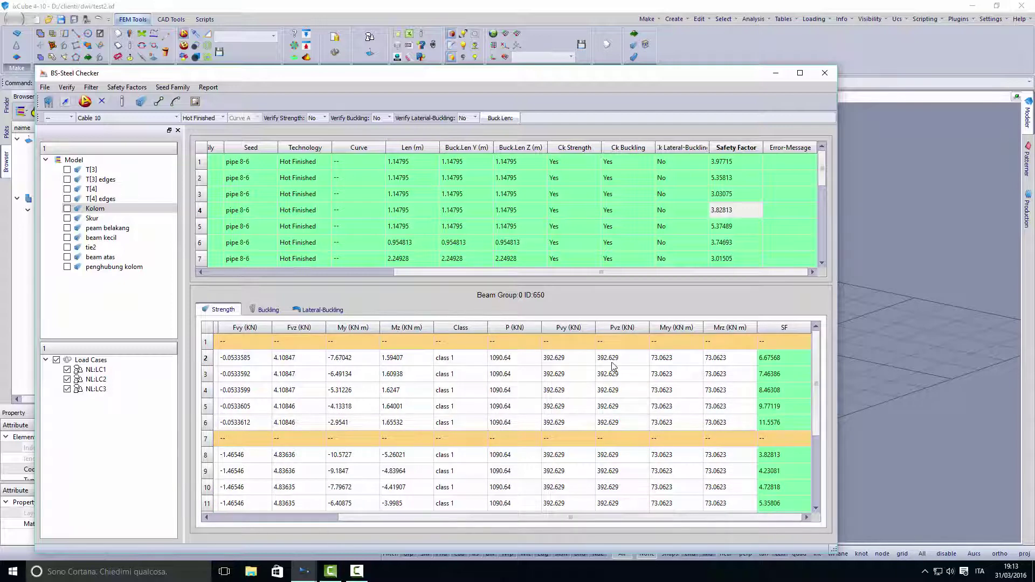
left_click(732, 359)
left_click(786, 360)
left_click_drag(787, 362, 771, 472)
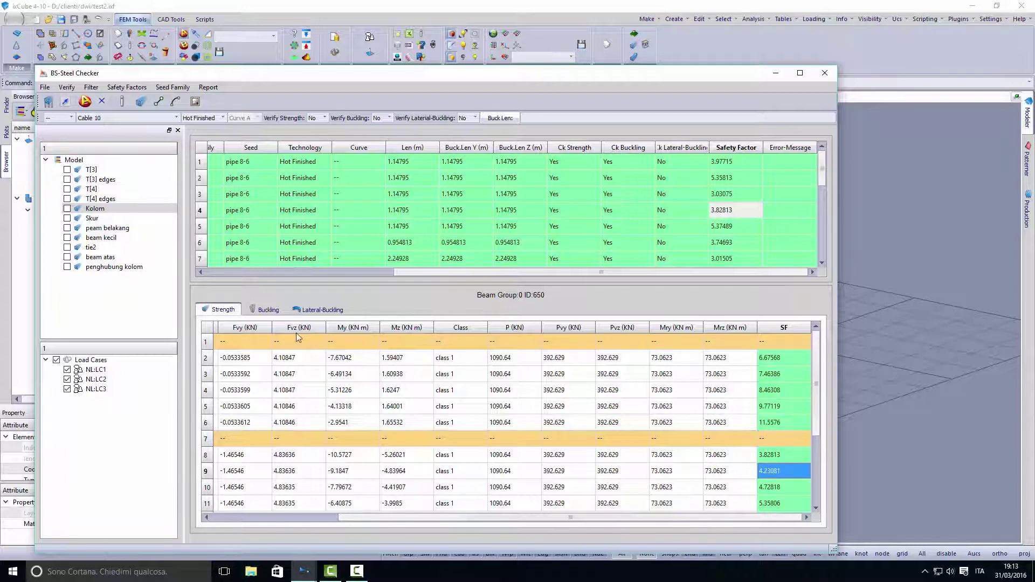
left_click(268, 310)
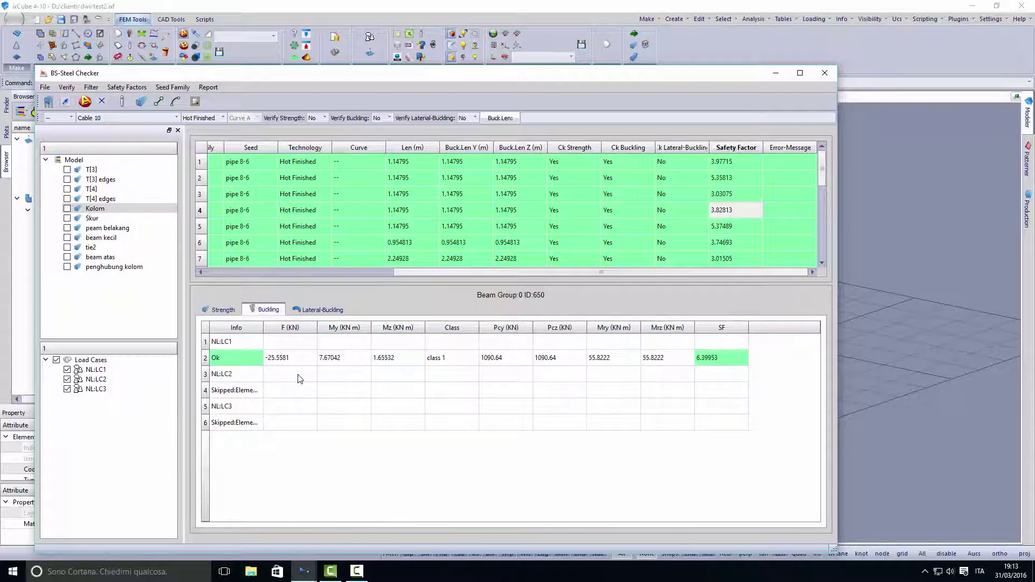
Autofit the Info column and review NL:LC1 buckling values: axial -25.5581, Mz 1.65532, SF 6.39953.
left_click(238, 342)
left_click(243, 358)
double_click(263, 328)
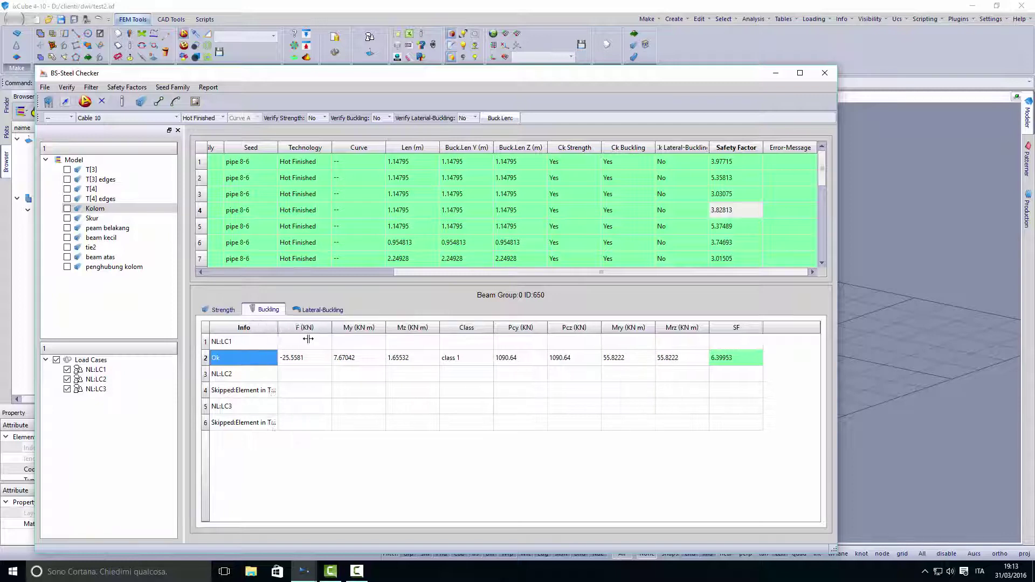
left_click(332, 359)
left_click(397, 360)
left_click(451, 360)
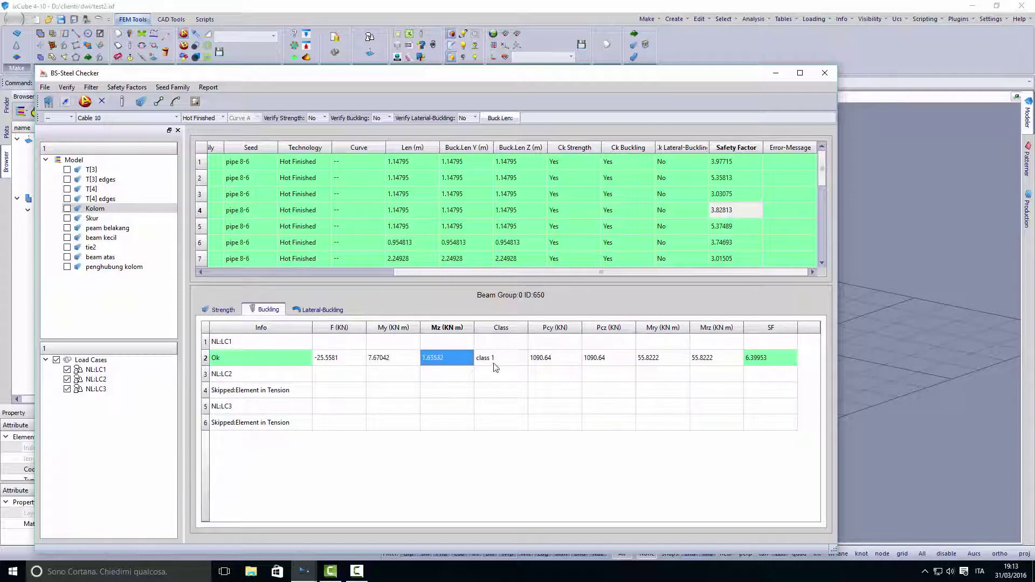
left_click(759, 360)
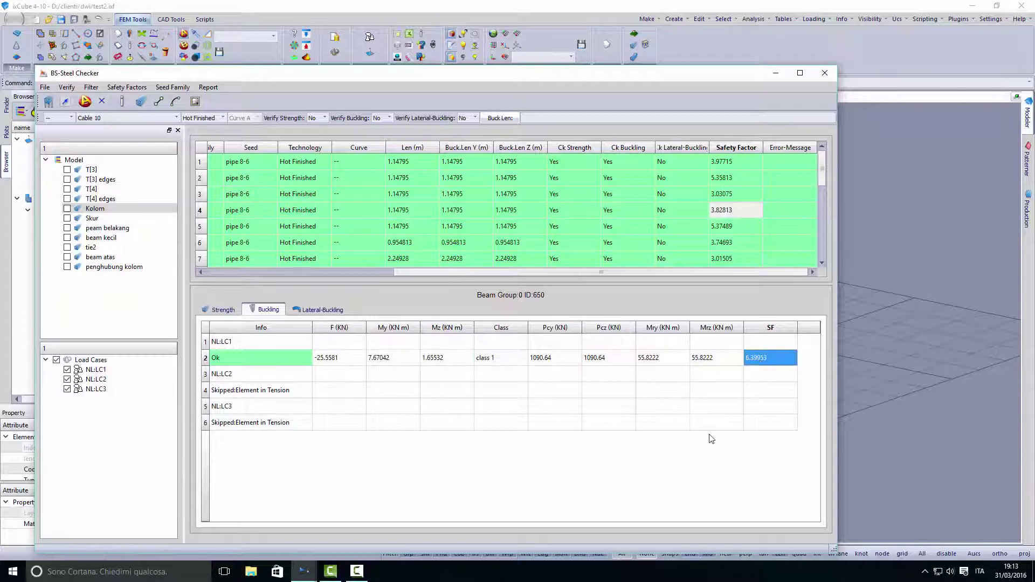
Show member 652's buckling check, with safety factor 7.3804.
left_click(303, 243)
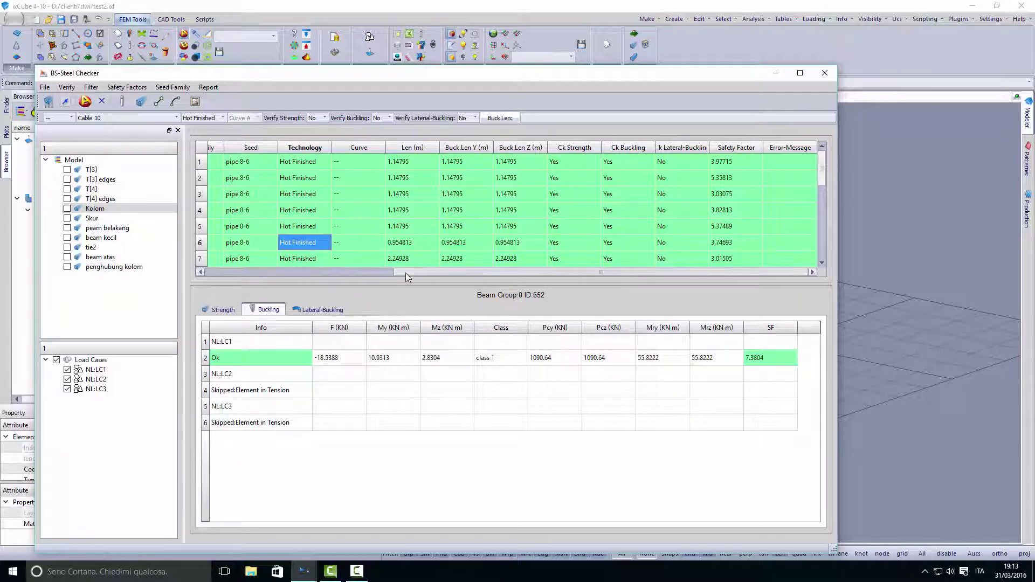
left_click_drag(601, 271, 412, 272)
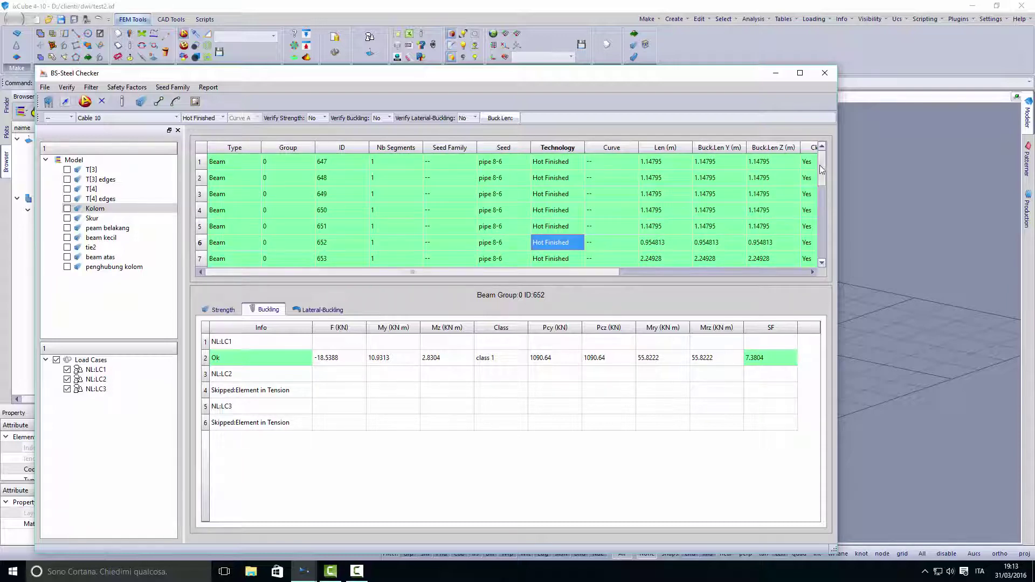
left_click_drag(821, 182, 822, 252)
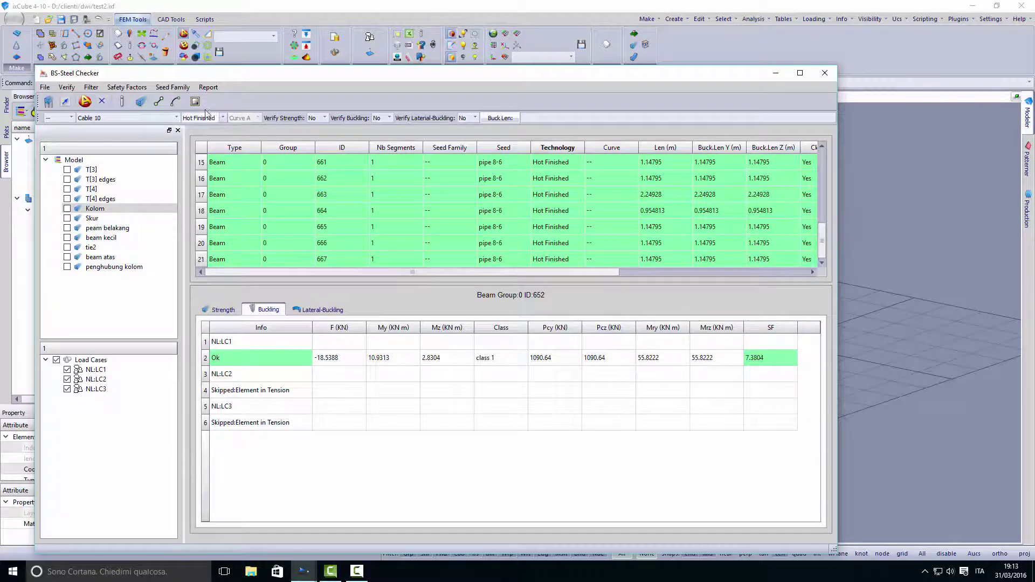
left_click(207, 88)
Generate the synthetic BS 5950 steel check HTML report and save it as reo.html.
left_click(234, 99)
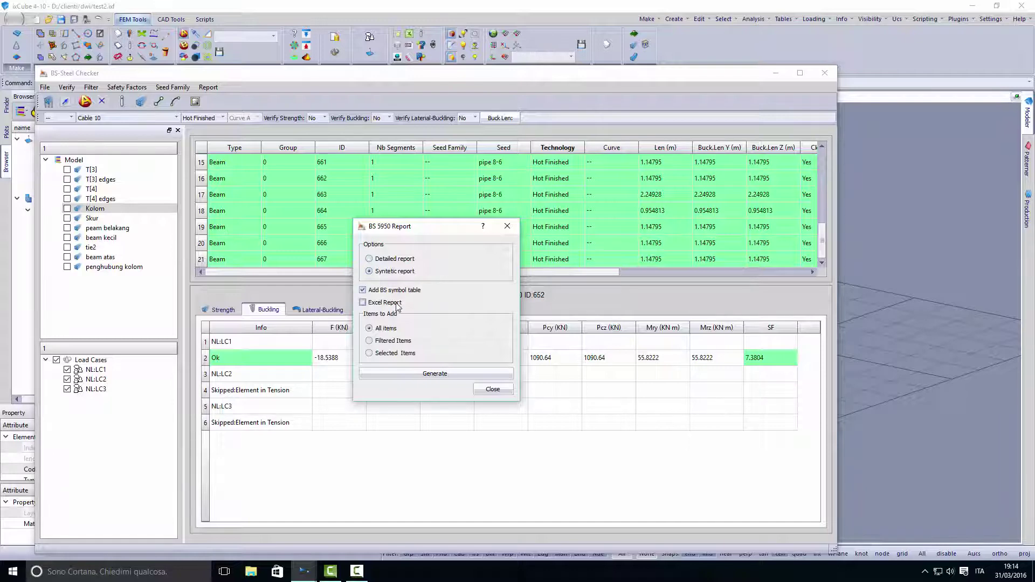
left_click(439, 374)
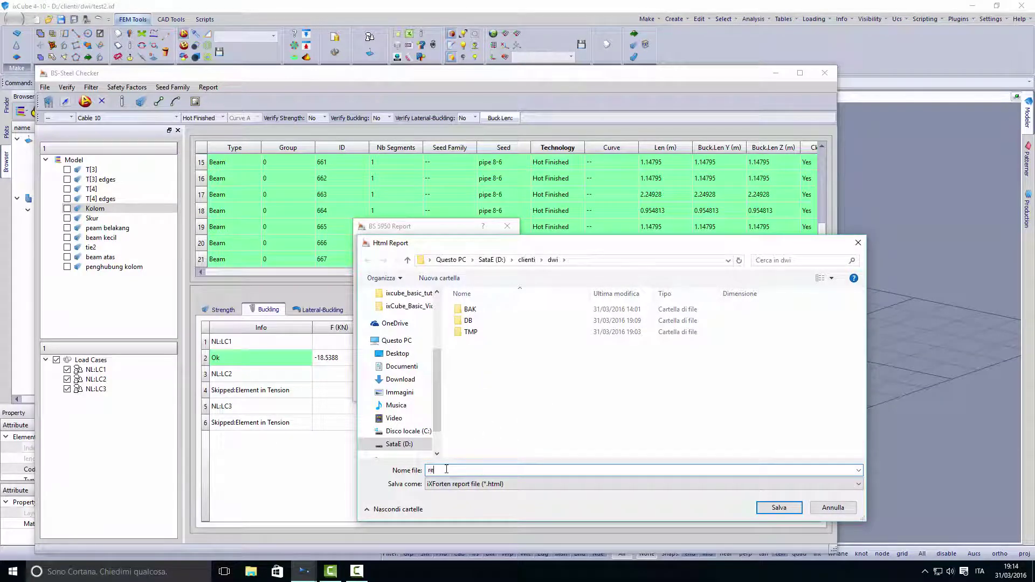
key("Return")
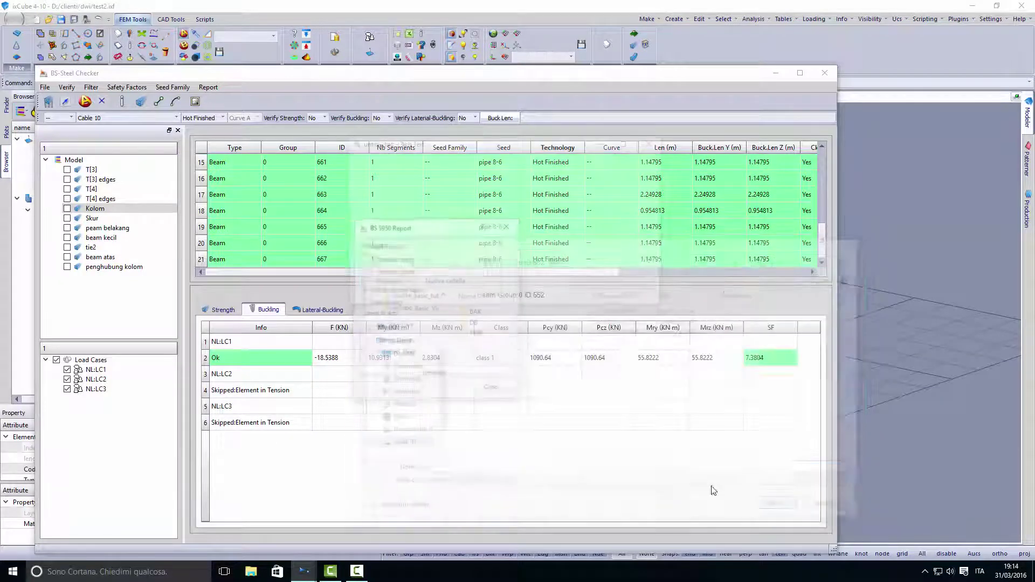
Maximize the report and review the BS Strength table's first row, with Min SF 4.7.
left_click(628, 142)
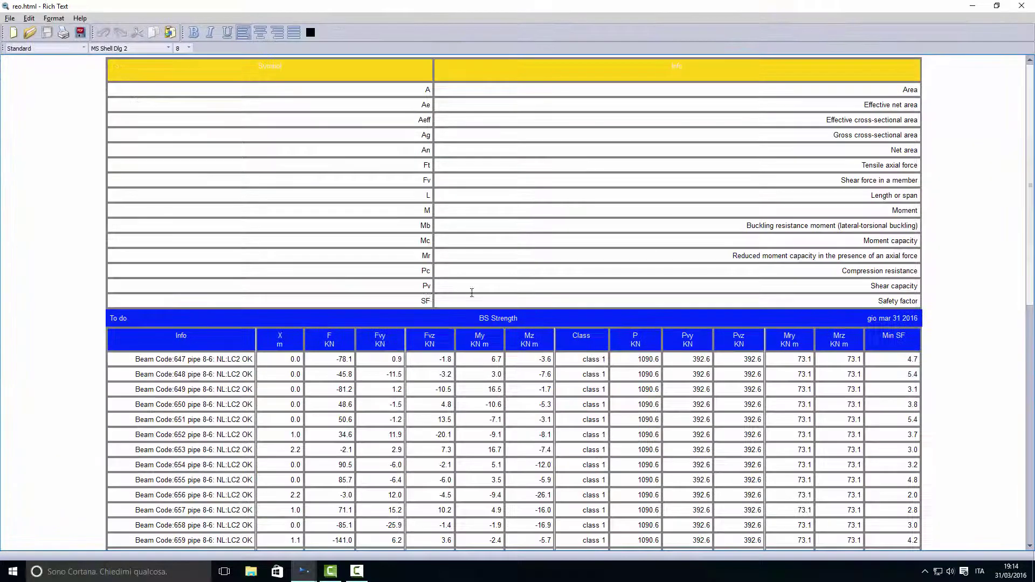
scroll(261, 270, "down", 4)
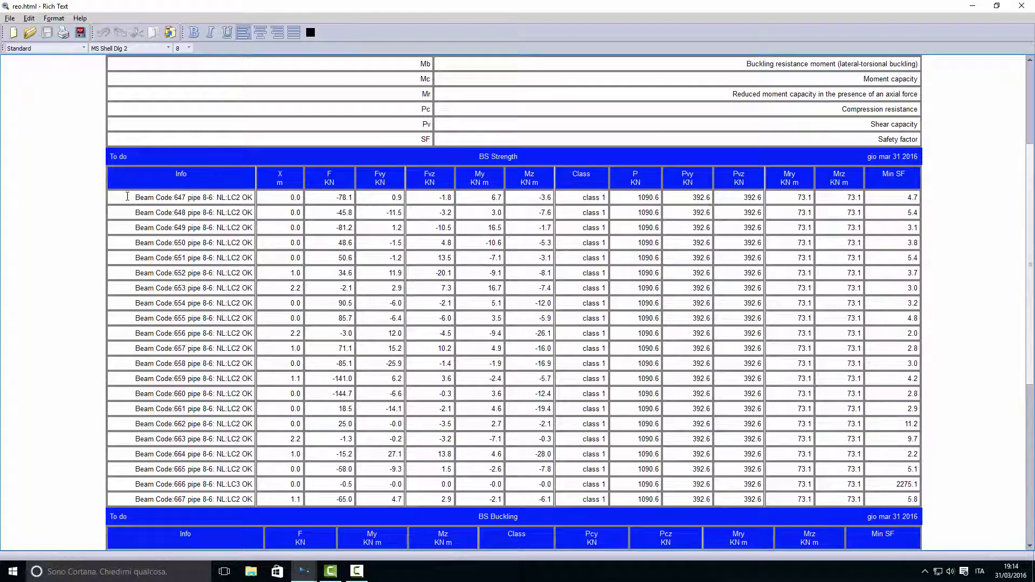
left_click_drag(162, 197, 286, 197)
left_click(219, 198)
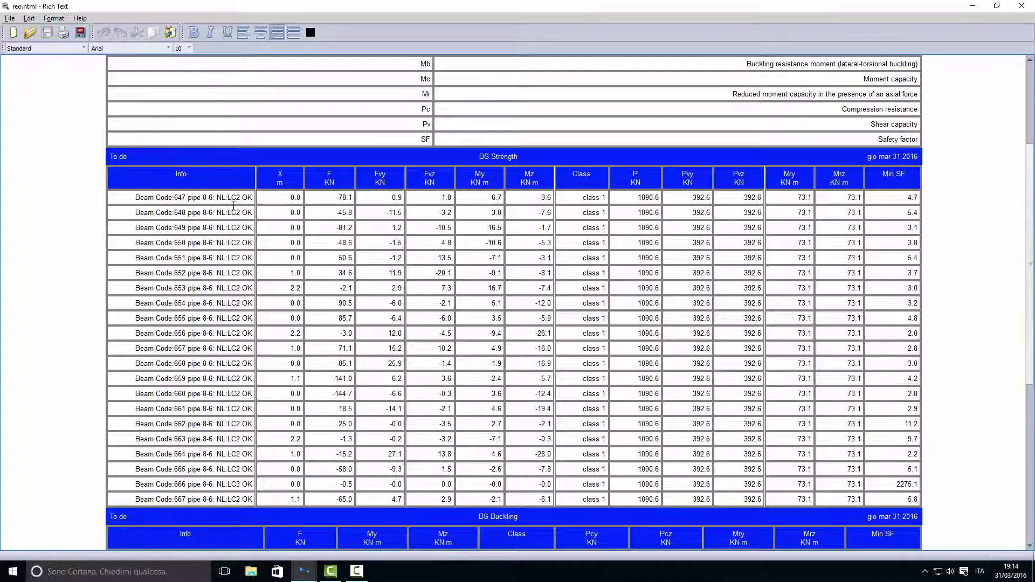
left_click_drag(231, 197, 239, 196)
double_click(909, 198)
type("4.7")
Review beam 647's buckling result (OK, Min SF 4.0), then close the report.
scroll(189, 269, "down", 7)
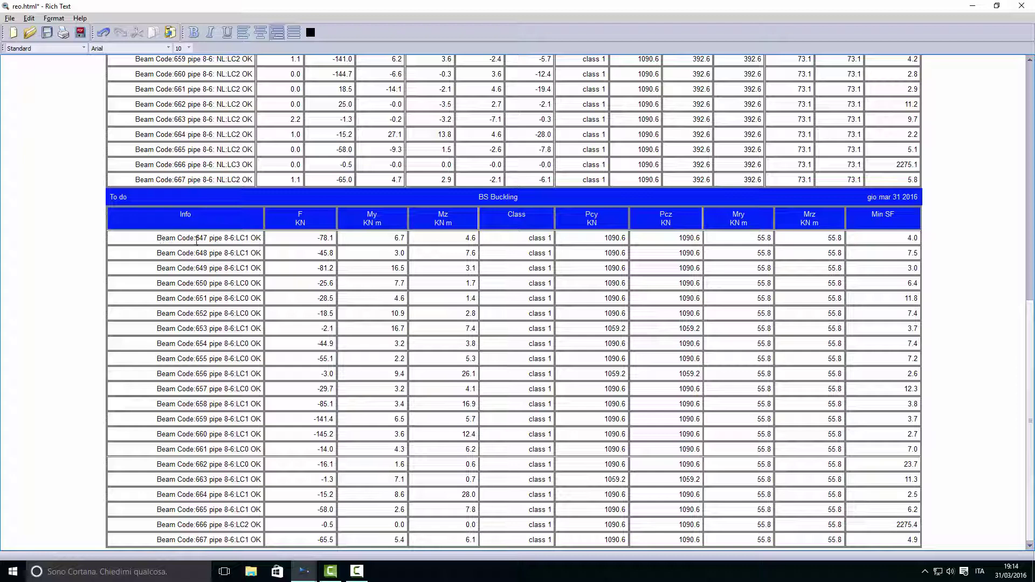
double_click(256, 238)
left_click(372, 239)
left_click_drag(902, 238, 920, 239)
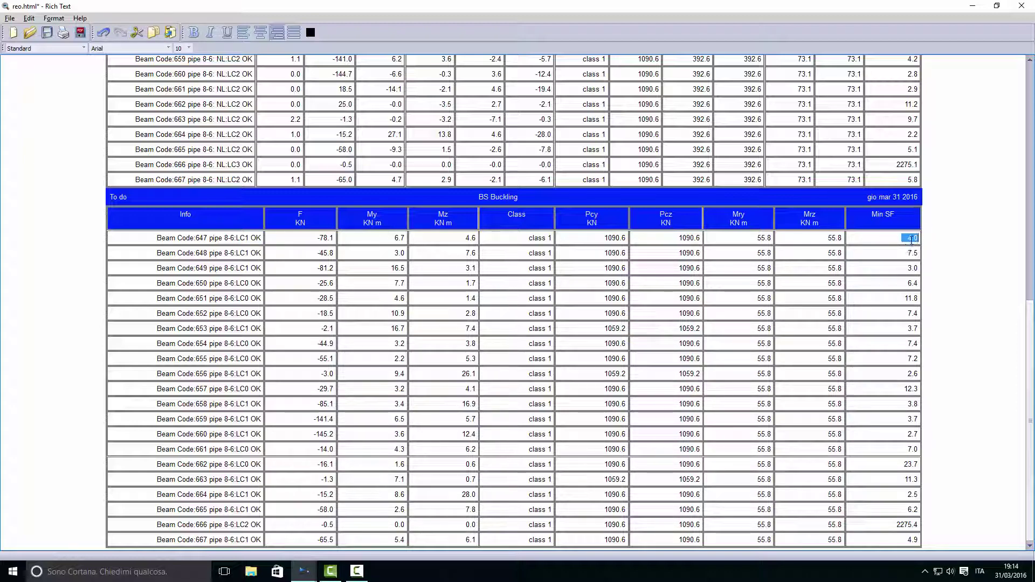
left_click(903, 257)
scroll(418, 261, "up", 10)
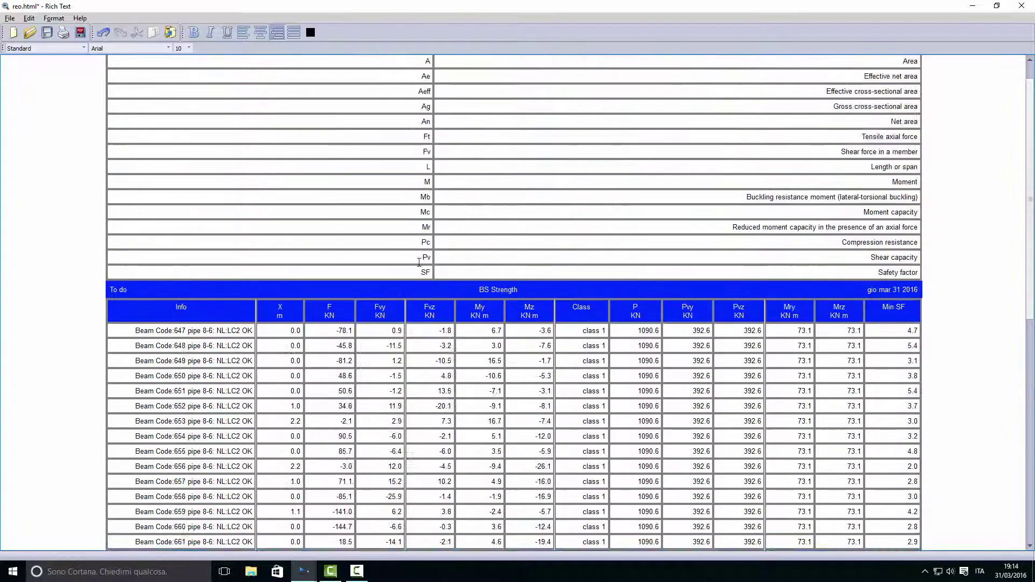
scroll(419, 261, "up", 1)
left_click(1022, 5)
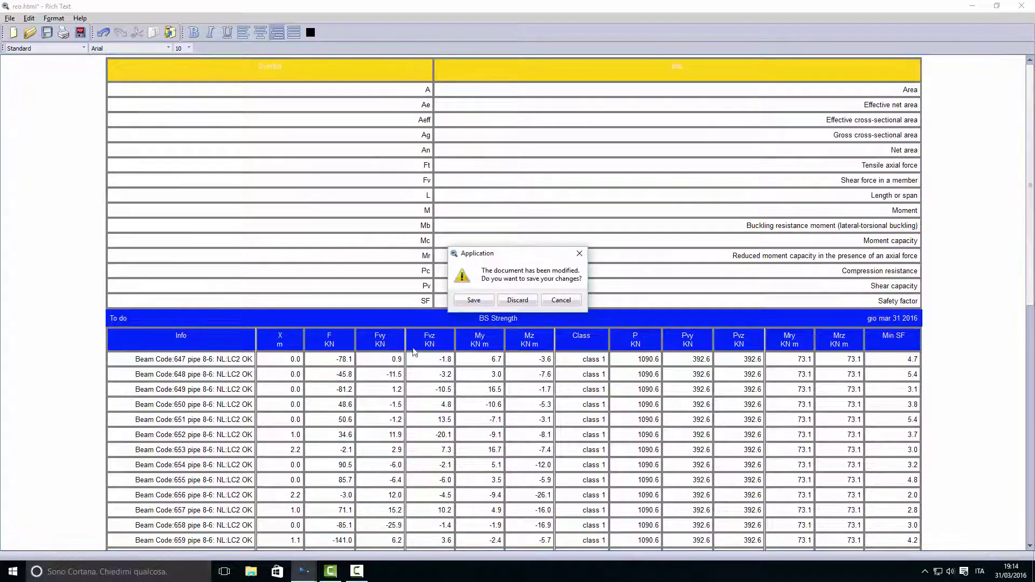
Discard the report changes and run the BS steel check on the Skur strut group.
left_click(518, 300)
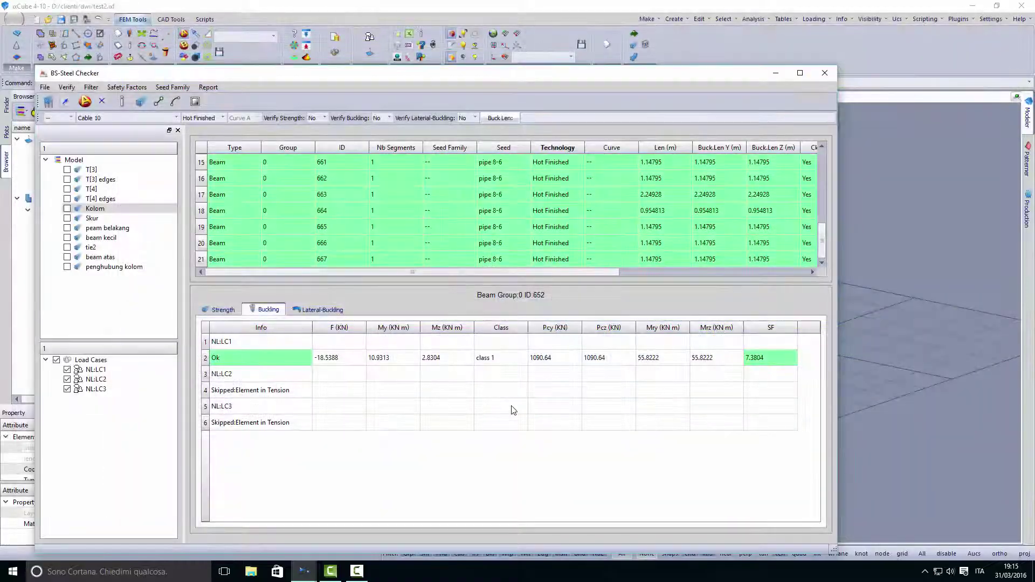
left_click(108, 218)
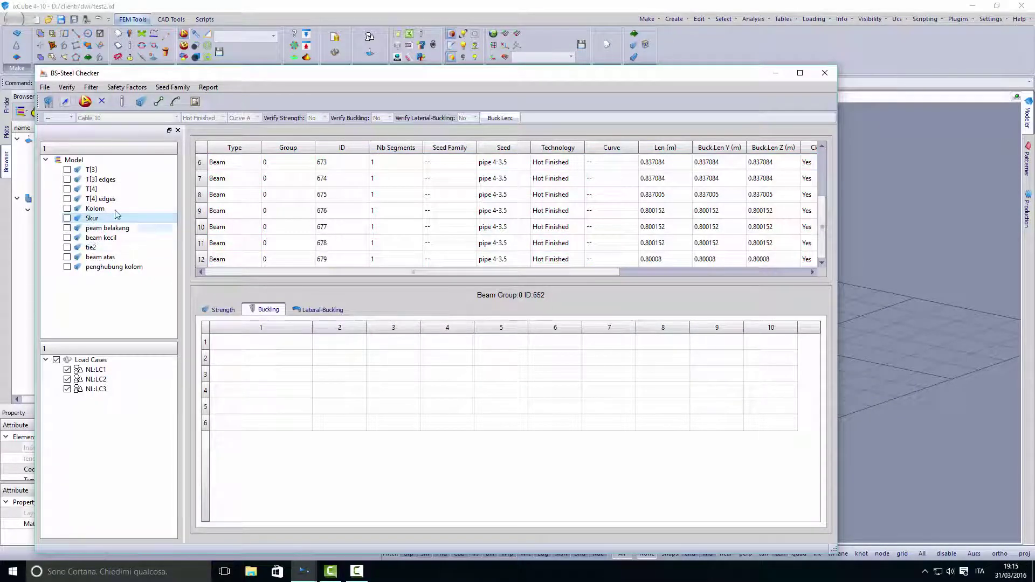
left_click(49, 103)
Compare strength and buckling results for Skur beams 676 and 679.
left_click(299, 212)
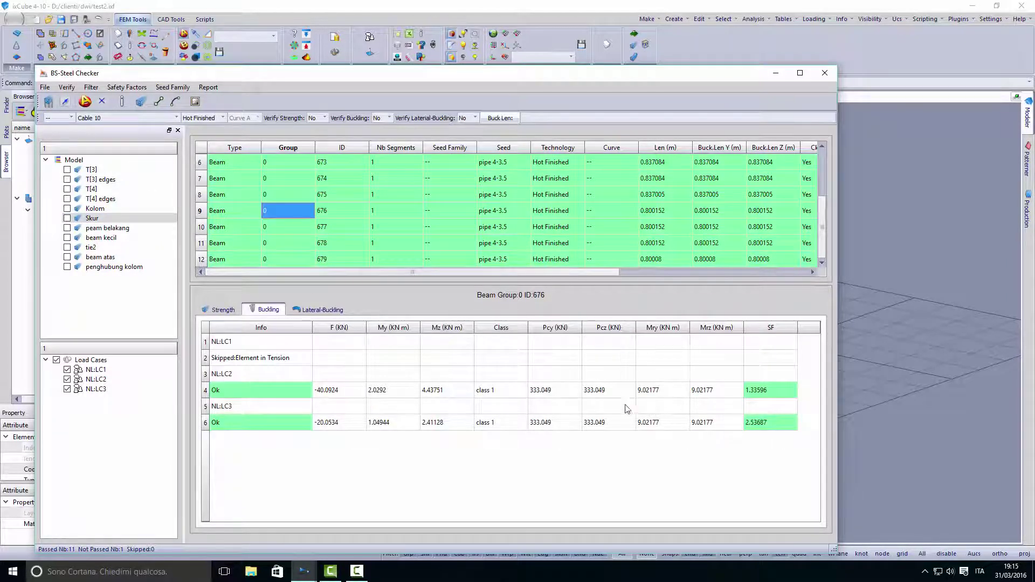
left_click(218, 311)
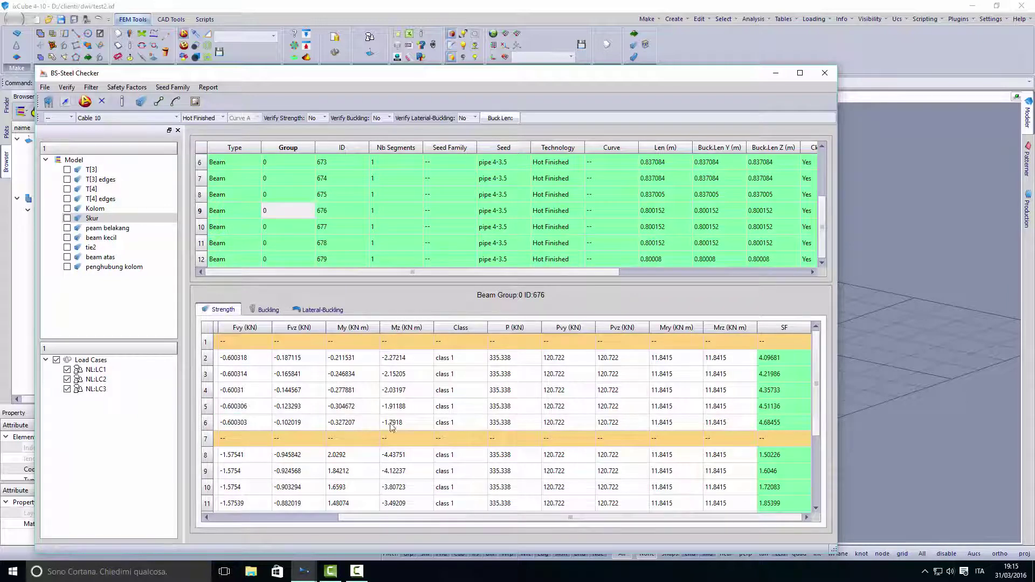
left_click(264, 311)
left_click(234, 312)
left_click_drag(546, 272, 729, 278)
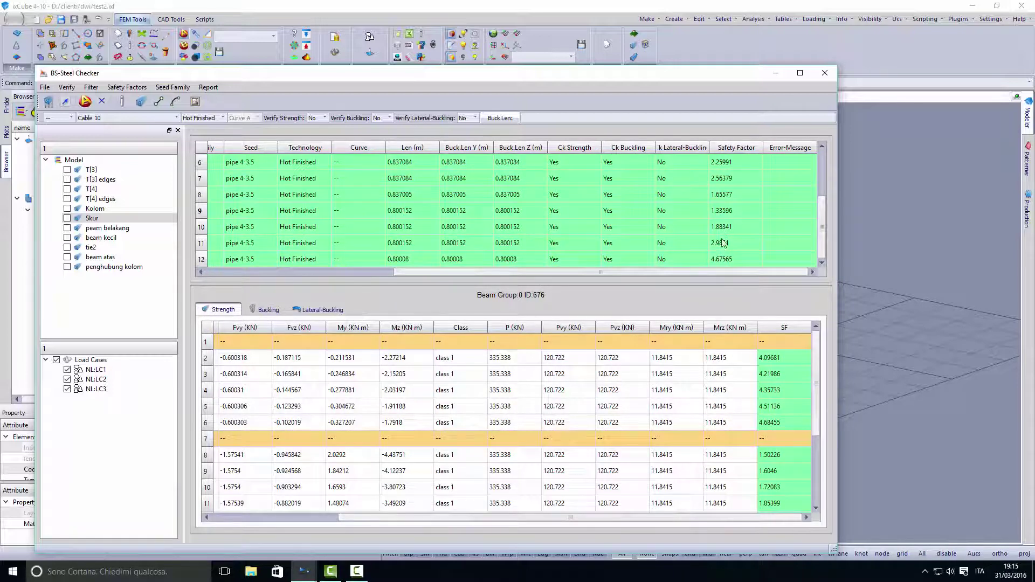
left_click(713, 259)
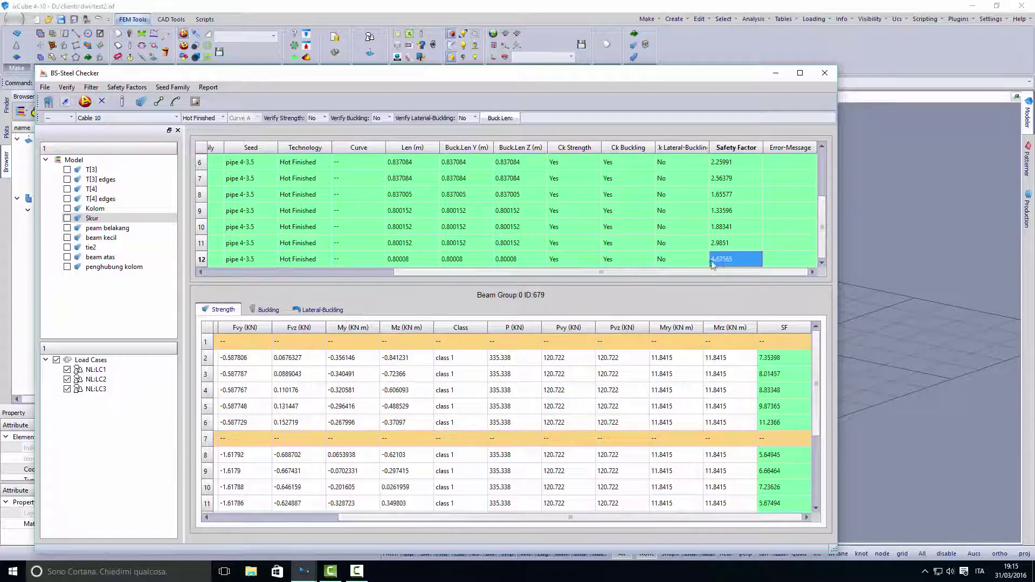
left_click_drag(416, 272, 341, 274)
Change beam 679's section from pipe 4-3.5 to pipe 3-2.5.
left_click(415, 262)
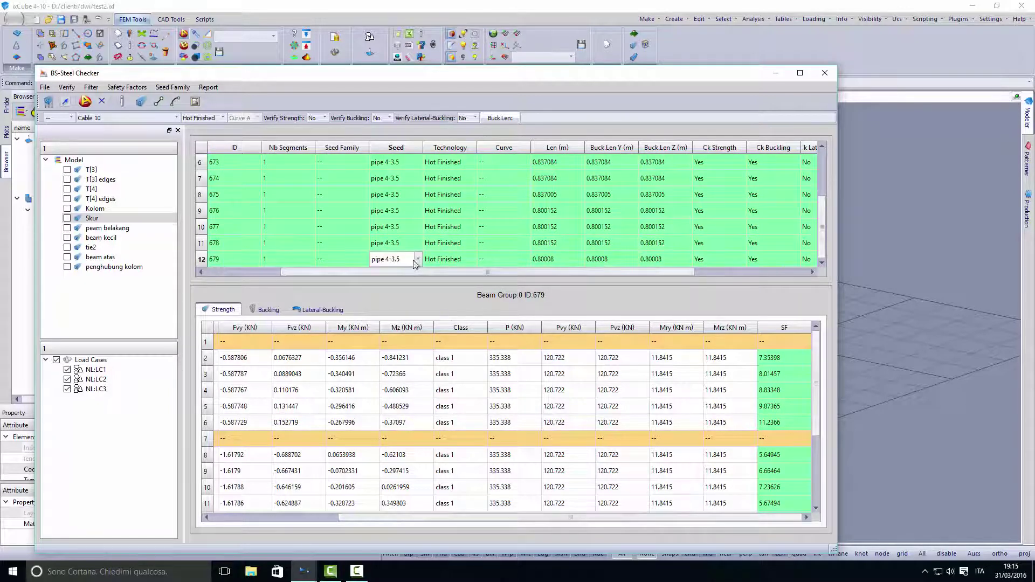
left_click(419, 259)
left_click_drag(417, 298, 416, 312)
left_click(393, 321)
left_click(340, 259)
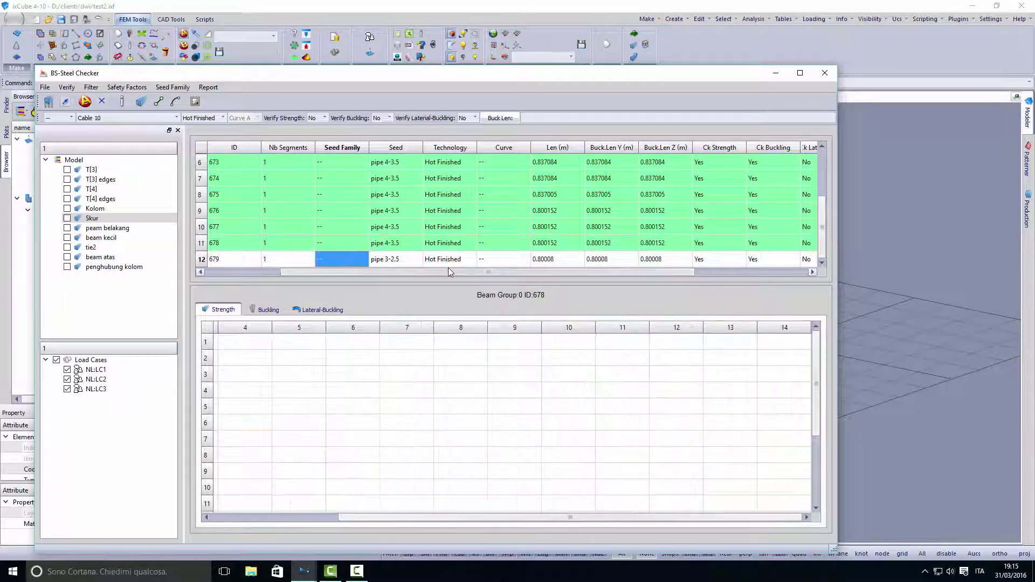
Re-verify beam 679, now passing with safety factor 2.32289, and close the checker.
left_click(50, 101)
left_click(399, 260)
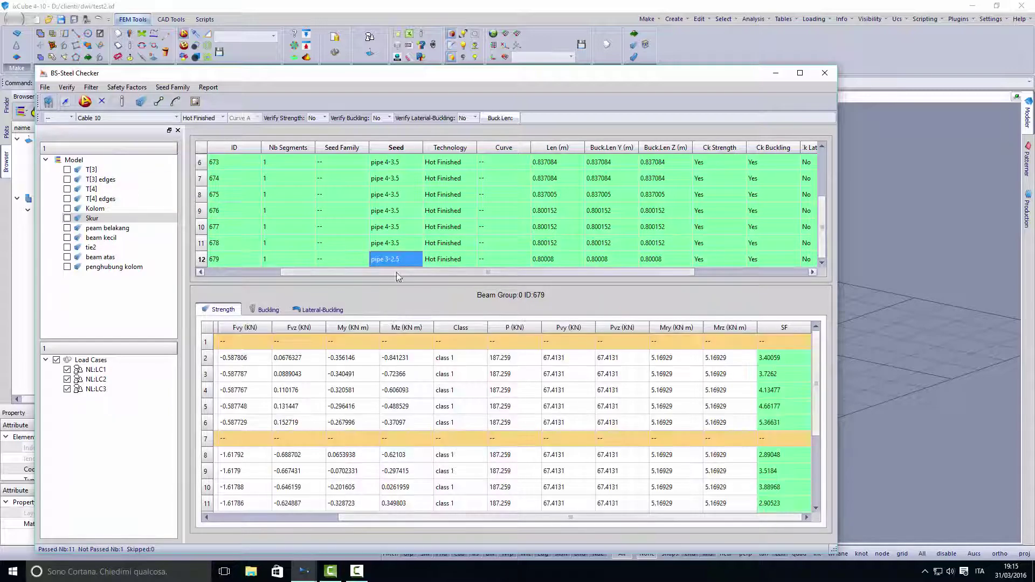
left_click_drag(428, 272, 727, 297)
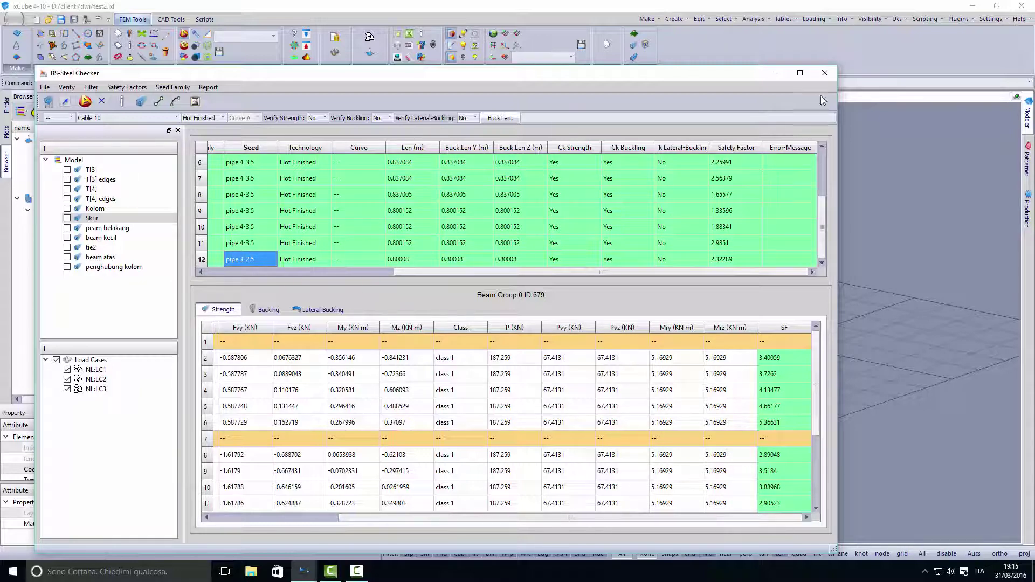
left_click(825, 73)
Orbit and zoom the canopy's LC1 Von Mises stress plot (0.659–3.520 KN/m).
middle_click_drag(451, 310, 559, 323)
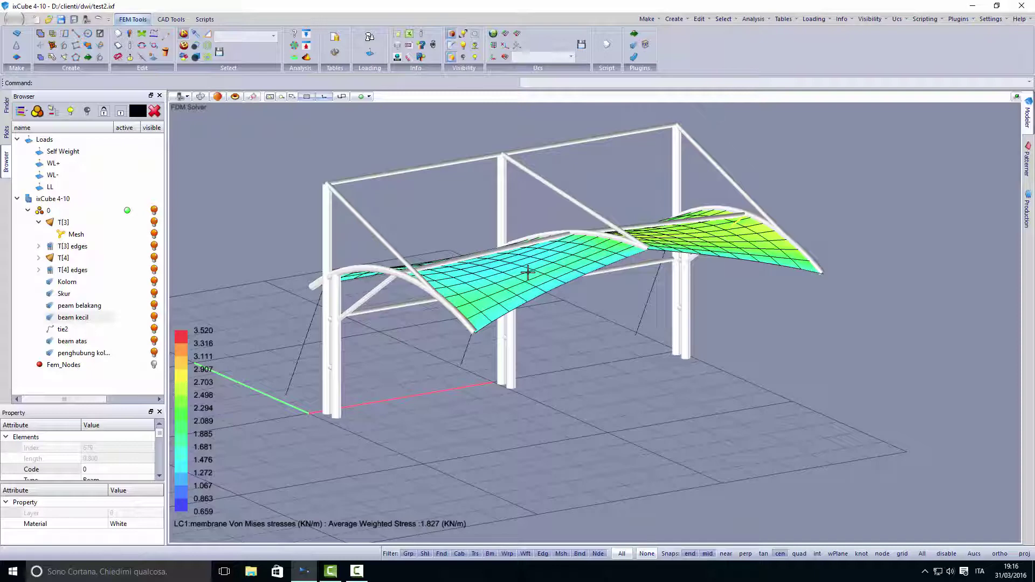
middle_click_drag(529, 273, 170, 300)
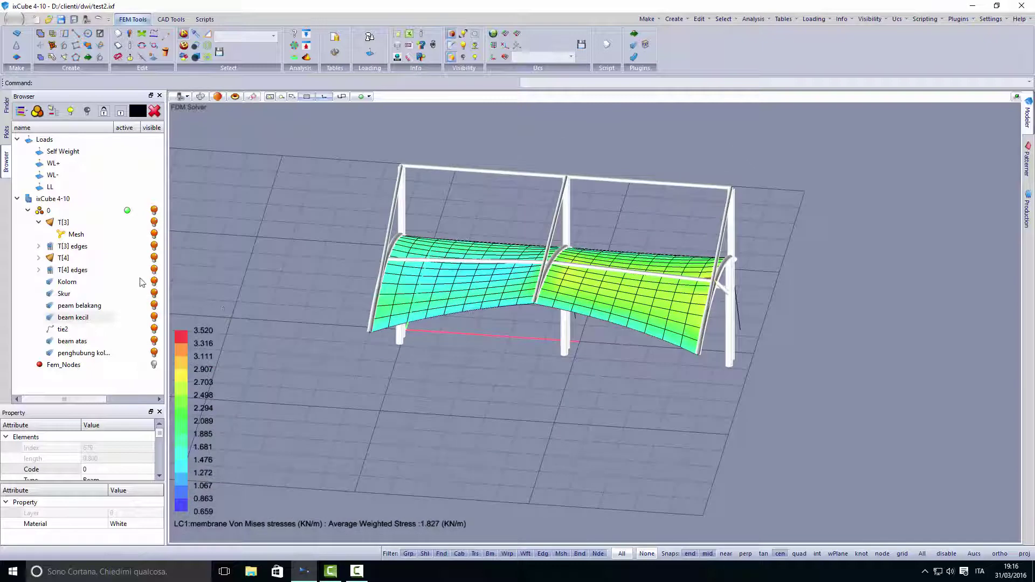
middle_click_drag(416, 396, 368, 389)
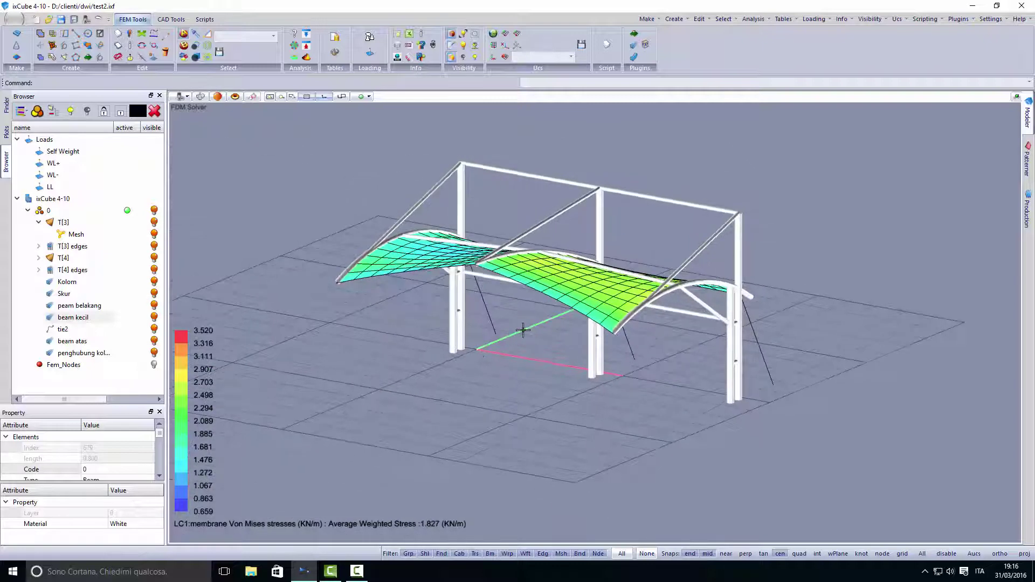
scroll(523, 330, "up", 2)
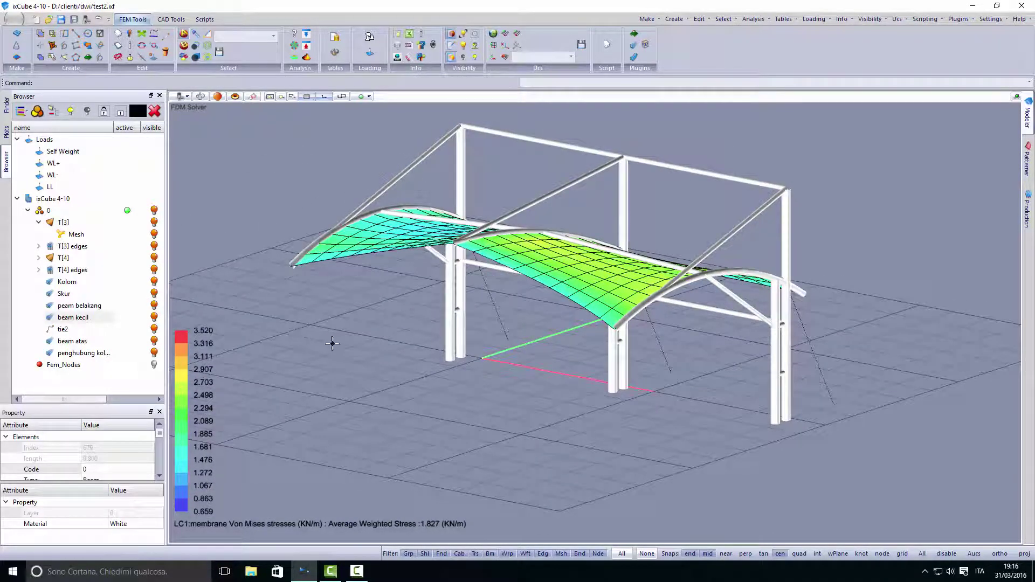